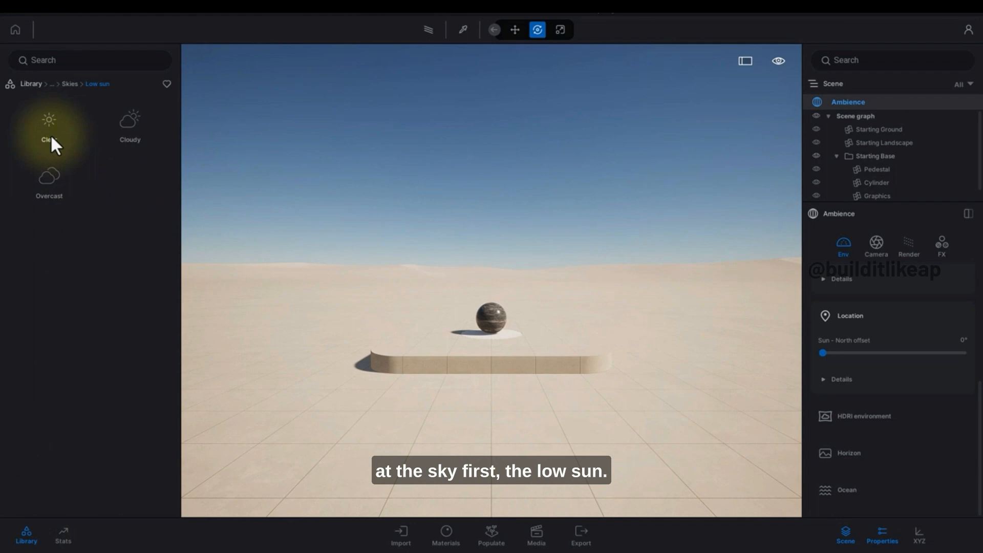
Open the Clear category of the low-sun HDRI skies in the library
click(50, 134)
mouse_move(48, 121)
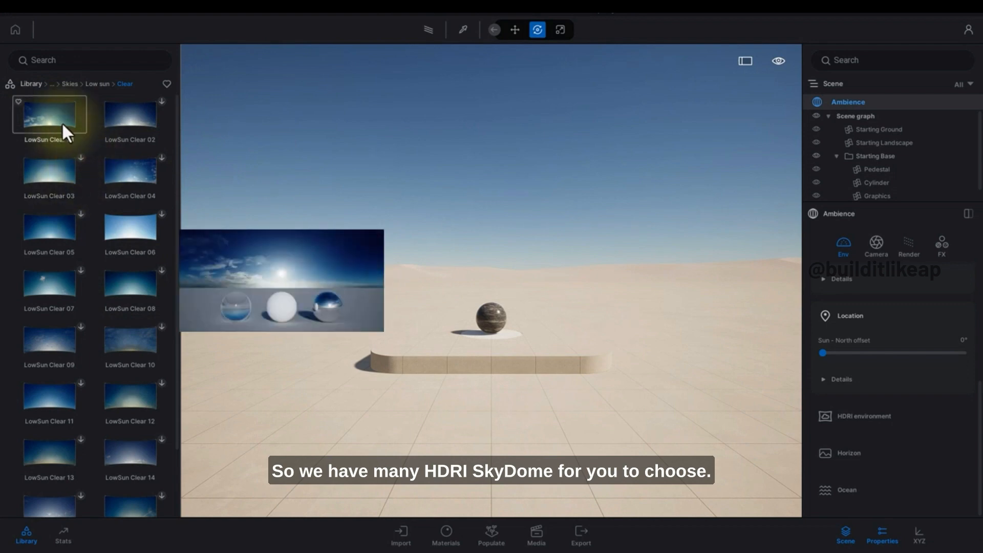
mouse_move(114, 271)
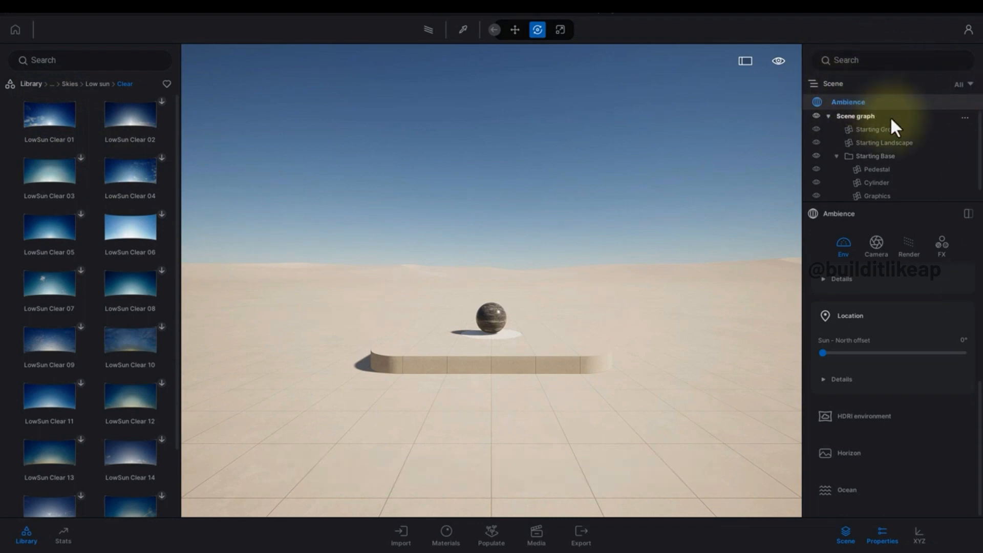
Enable the HDRI environment in the Ambience environment settings
click(840, 248)
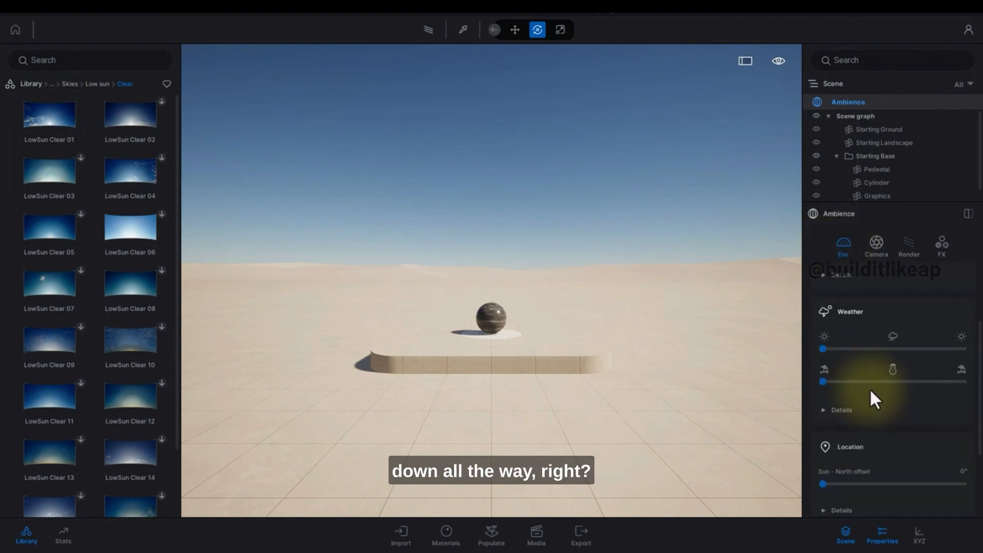
scroll(871, 389, down, 3)
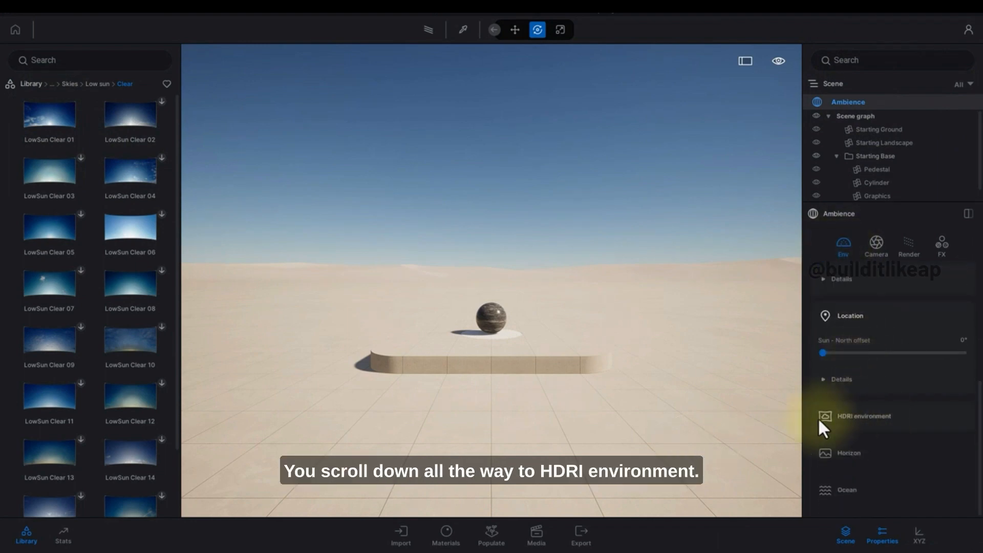
click(856, 415)
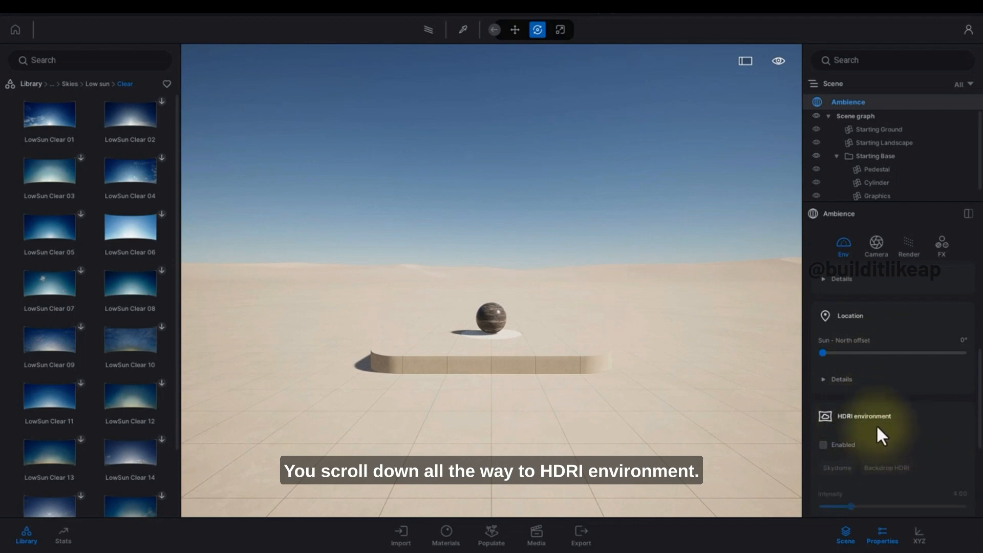
scroll(870, 409, down, 2)
click(824, 346)
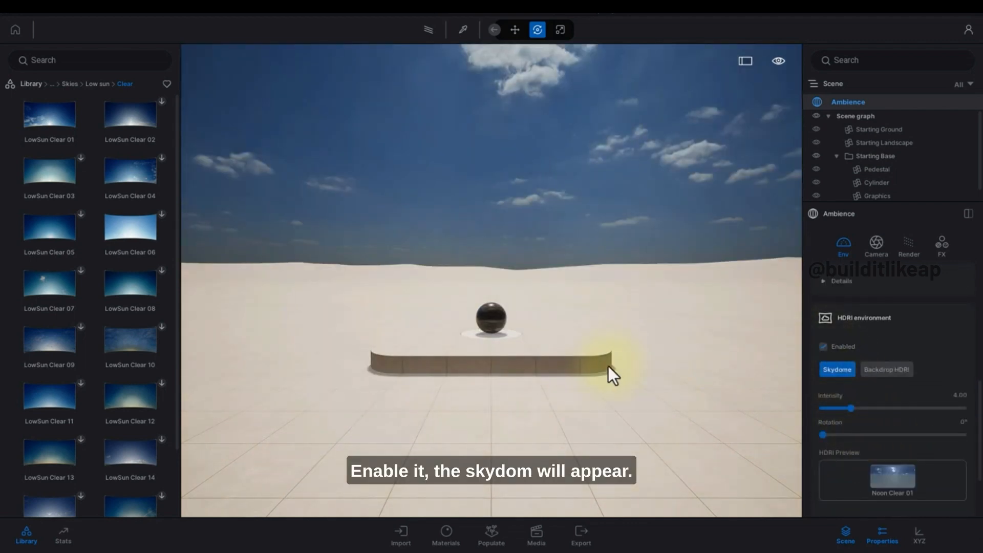
Replace the skydome HDRI with LowSun Clear 01, using an intensity of 1.61 and a rotation of 360°
right_drag(414, 275, 427, 206)
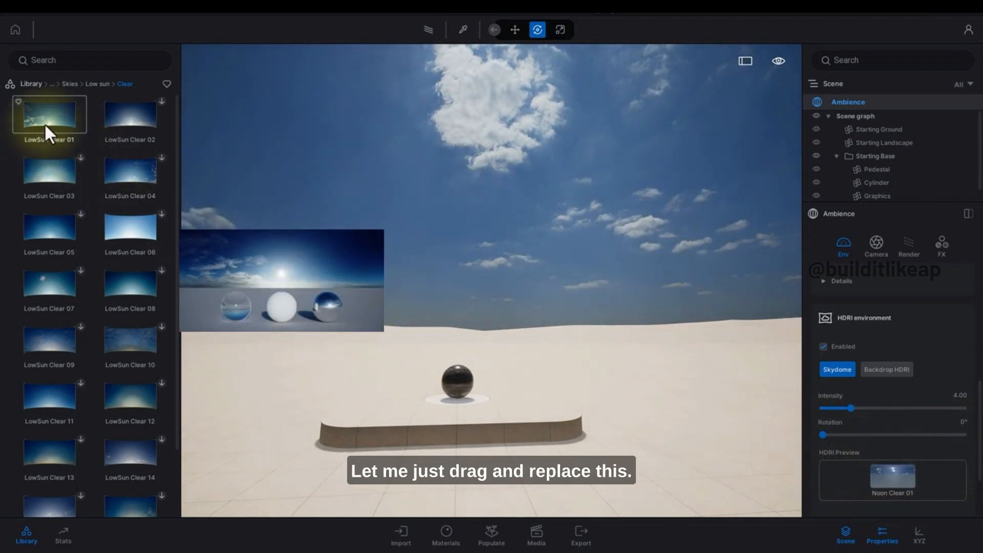
drag(45, 125, 897, 484)
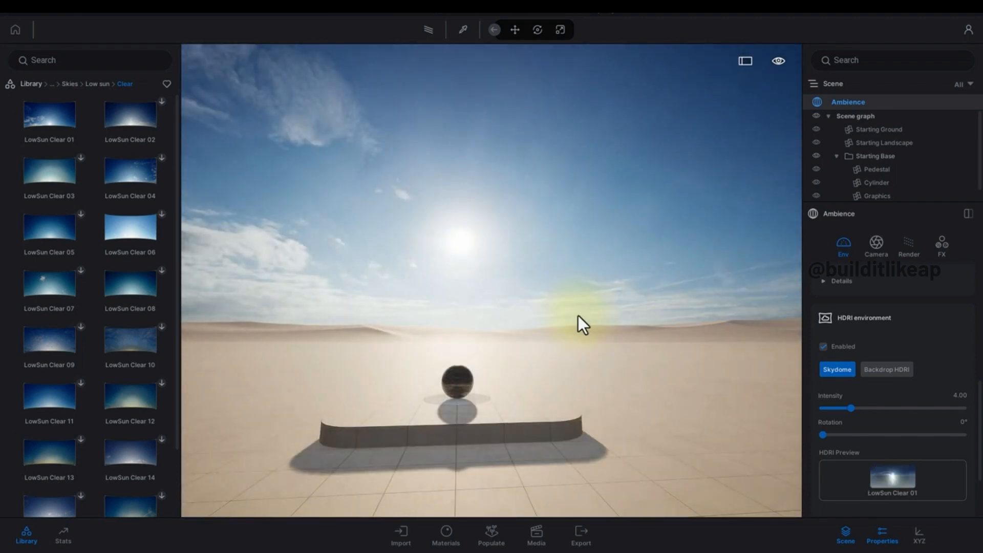
mouse_move(585, 303)
right_down()
mouse_move(571, 301)
mouse_move(585, 298)
right_up()
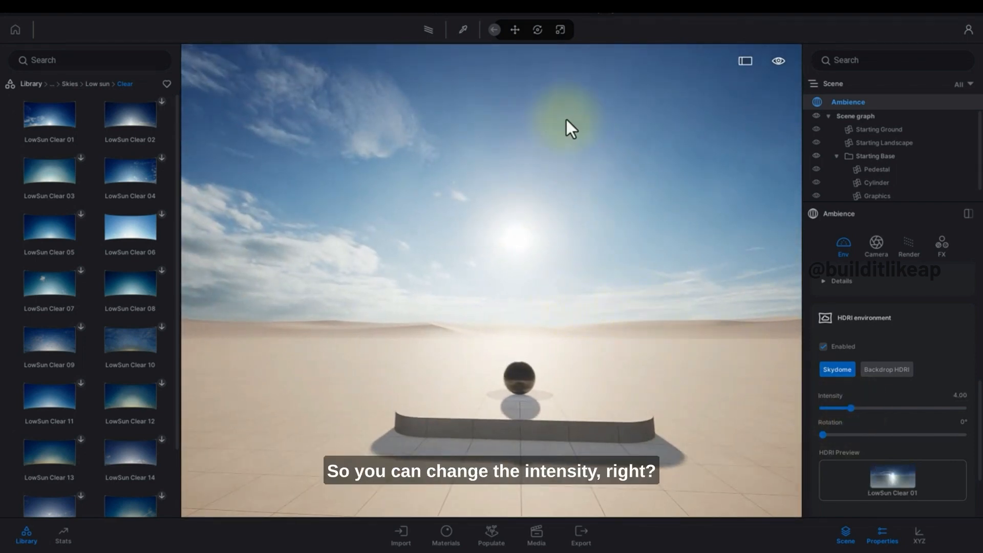
drag(852, 407, 972, 425)
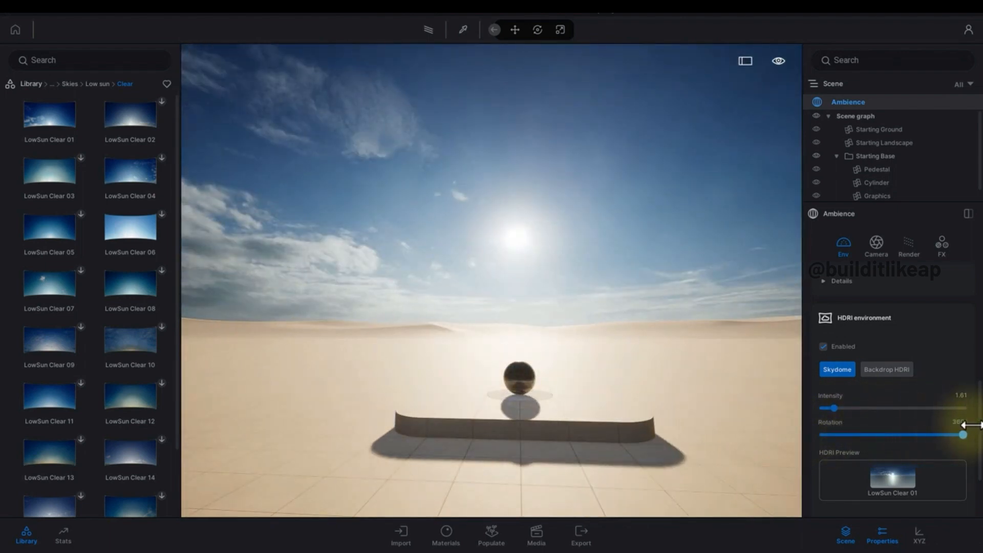
Turn off HDRI affects lighting in the HDRI environment details
scroll(895, 425, down, 3)
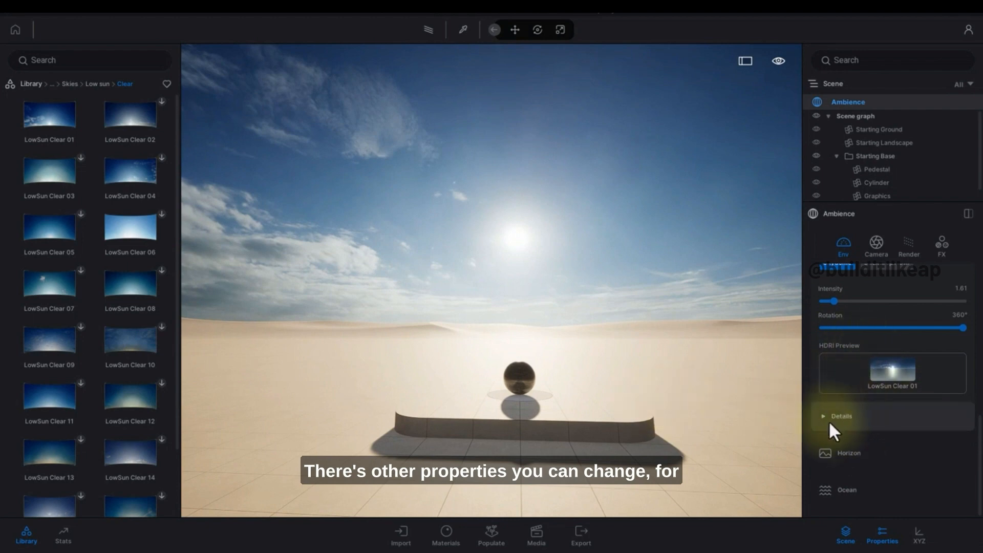
click(835, 416)
scroll(835, 416, down, 1)
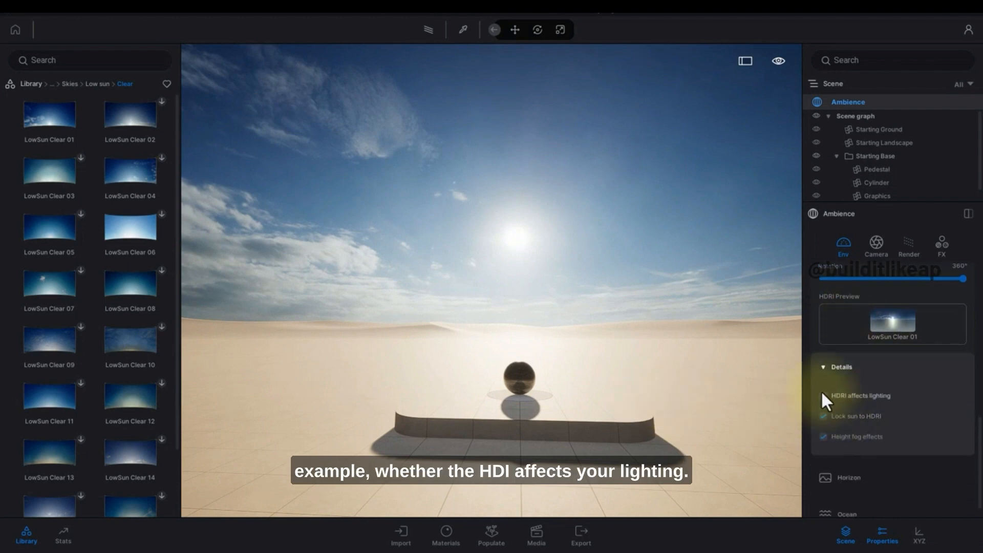
click(823, 395)
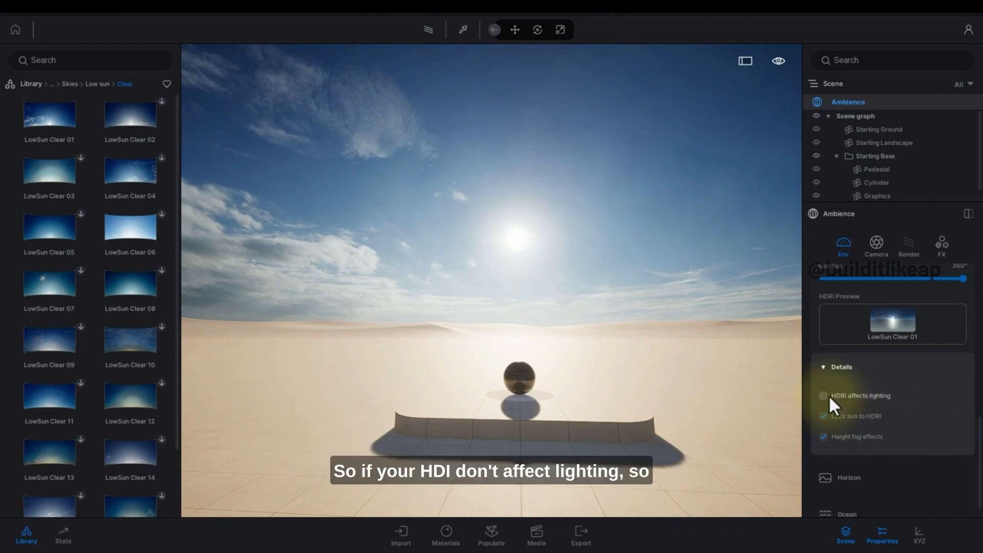
Turn off Lock sun to HDRI in the HDRI environment details
scroll(879, 404, up, 1)
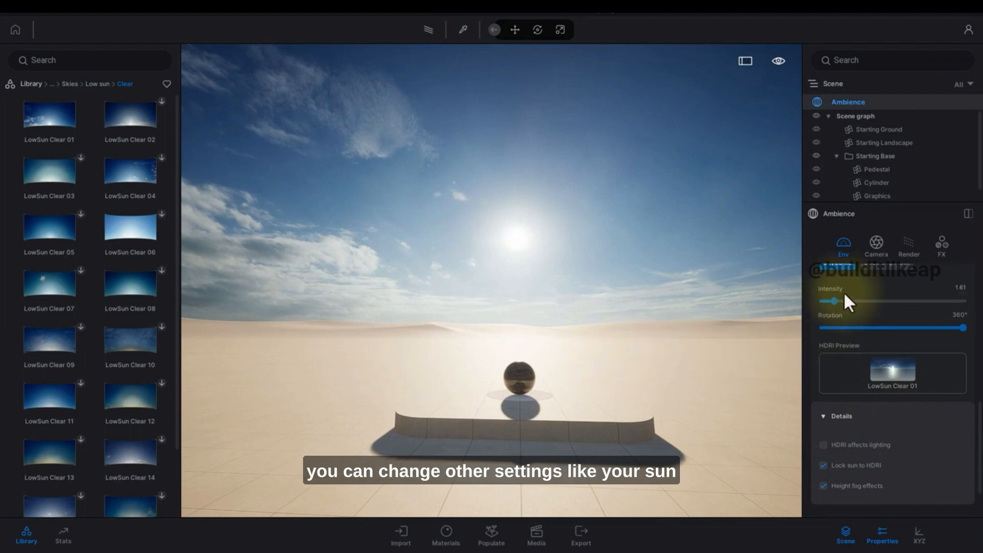
scroll(889, 413, up, 4)
scroll(885, 415, down, 2)
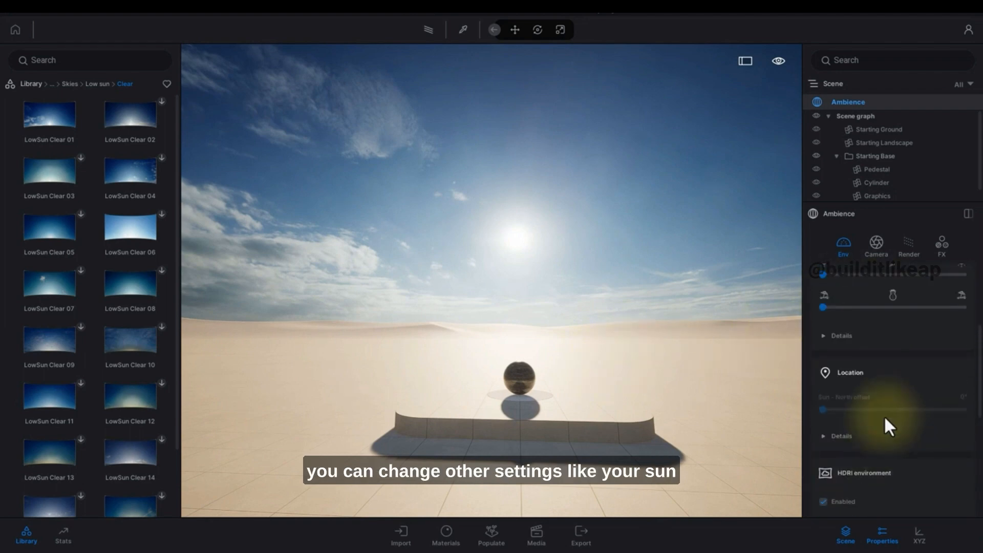
scroll(864, 435, down, 2)
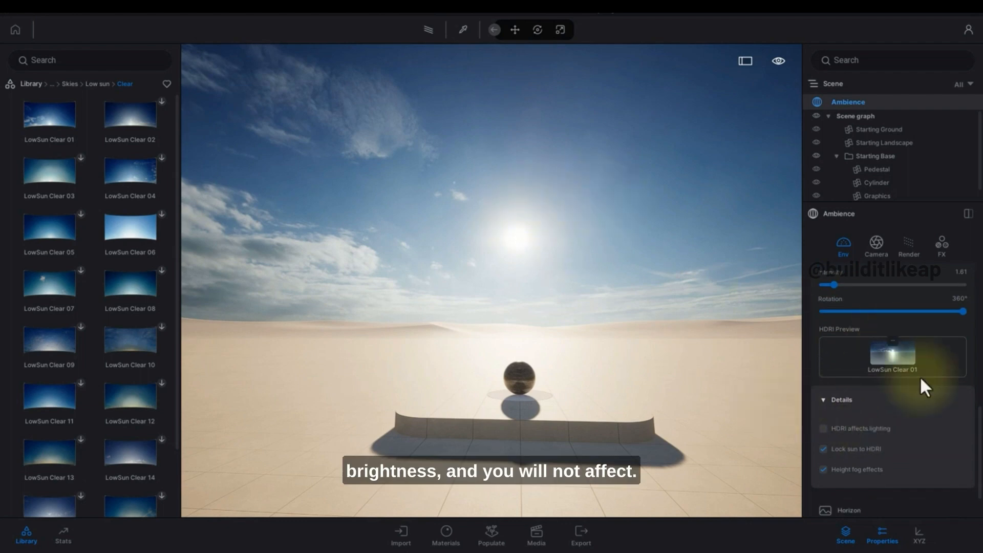
scroll(929, 412, up, 6)
scroll(846, 299, down, 4)
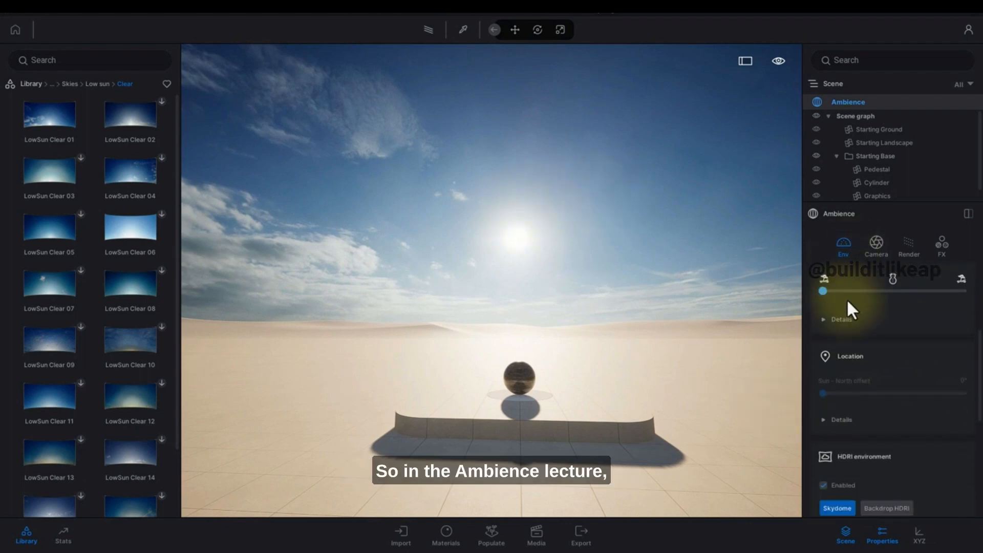
scroll(838, 410, down, 3)
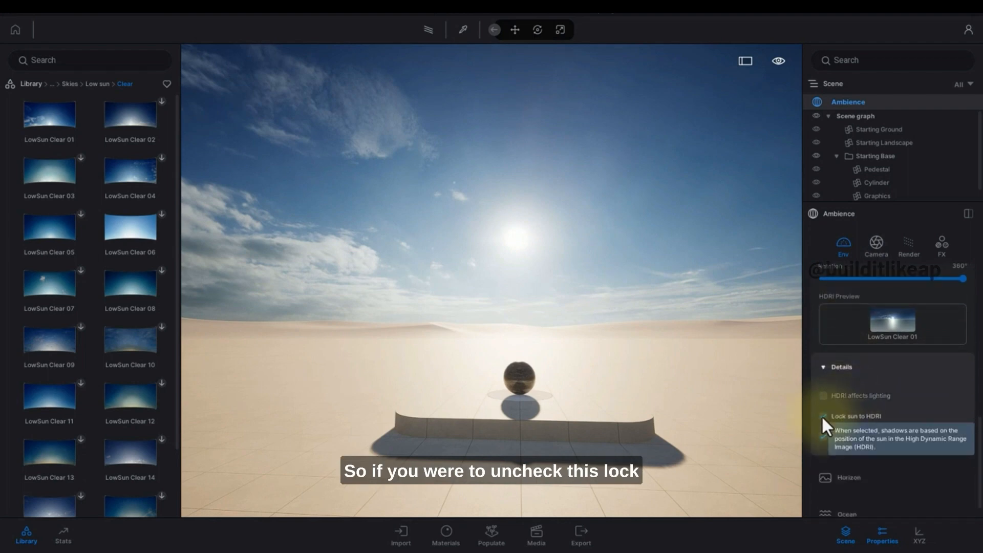
click(823, 416)
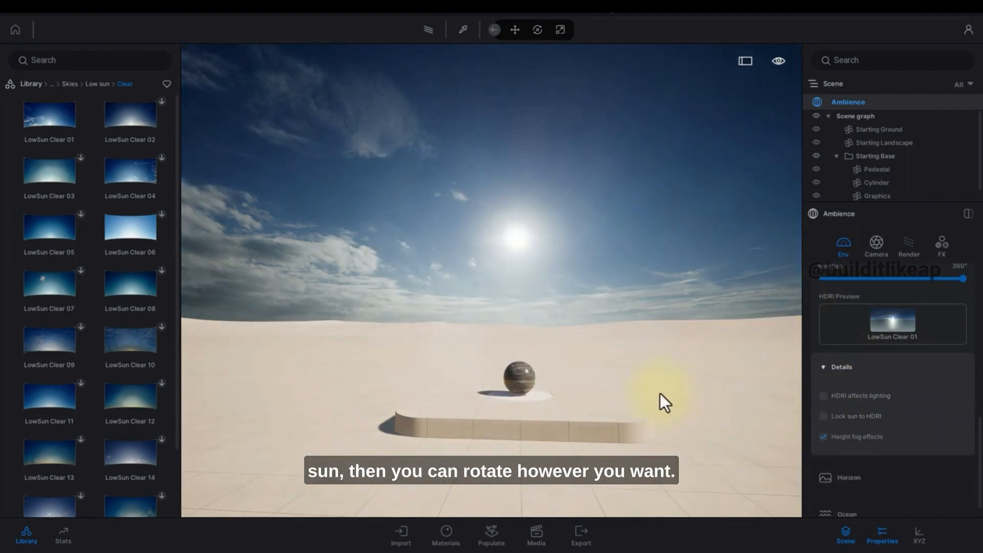
Rotate the unlocked skydome HDRI to 150°
scroll(874, 380, down, 5)
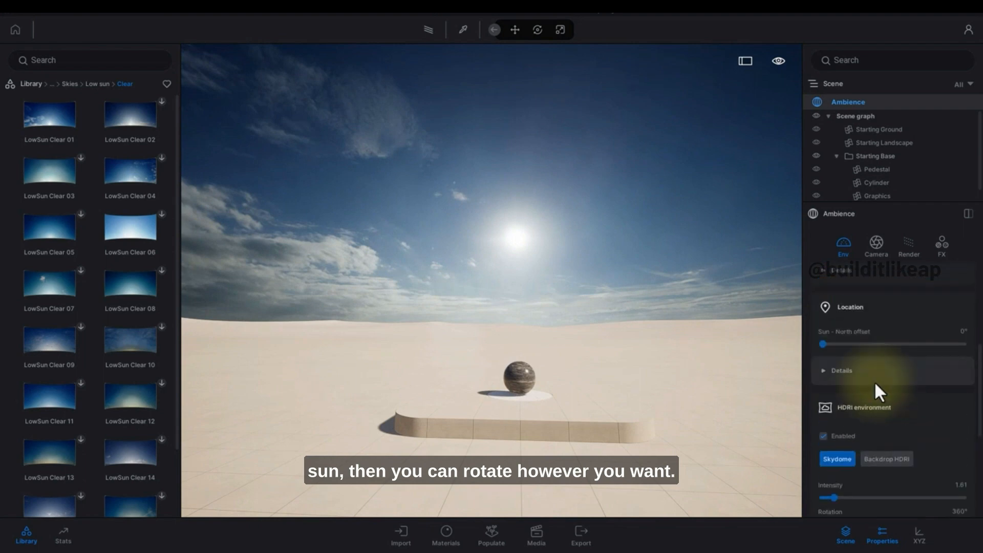
scroll(870, 382, up, 2)
scroll(867, 384, down, 6)
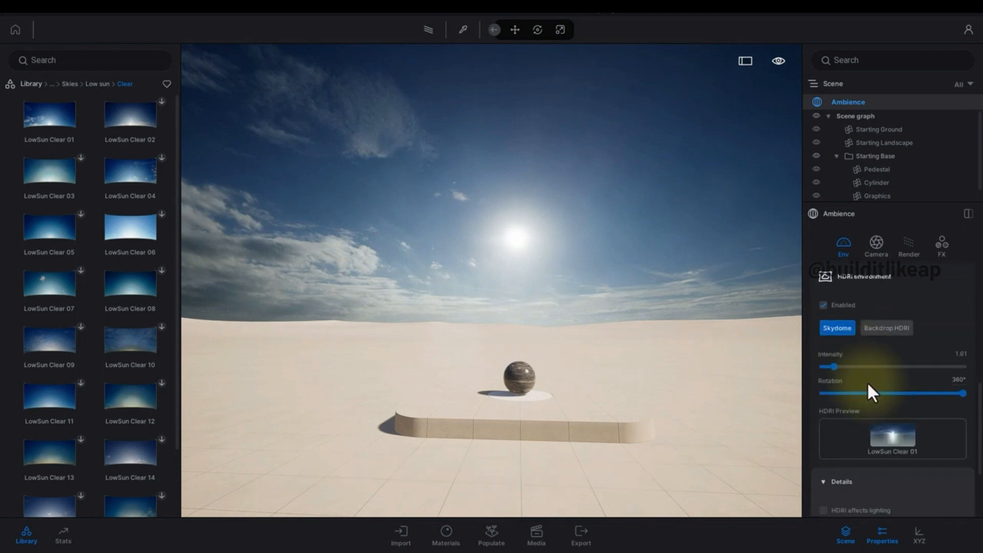
drag(960, 393, 881, 393)
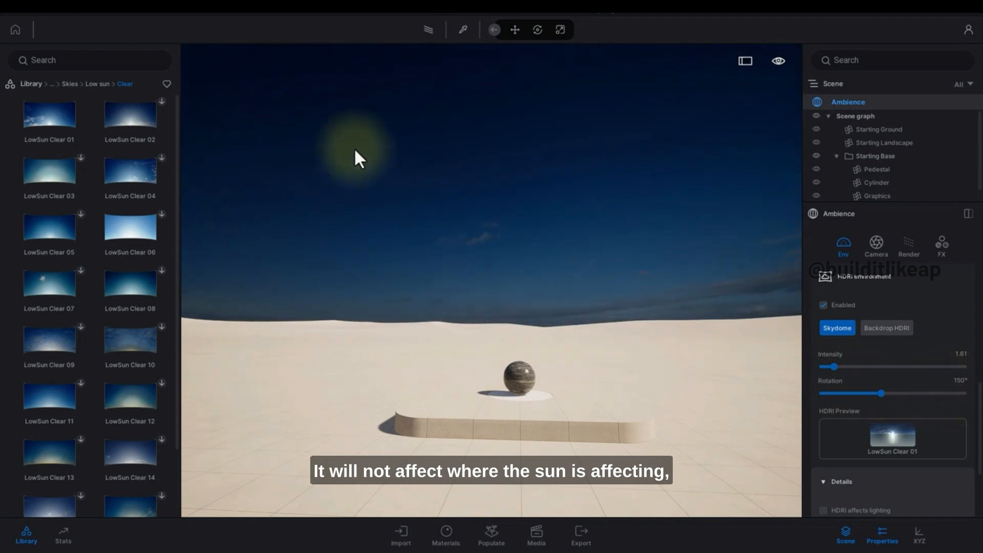
Turn Lock sun to HDRI and HDRI affects lighting back on
scroll(910, 413, down, 3)
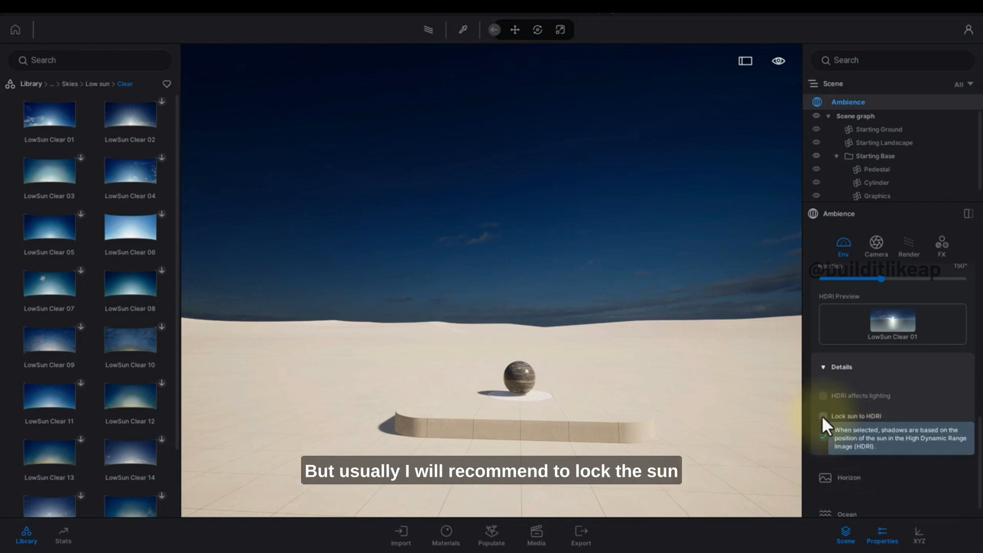
click(822, 416)
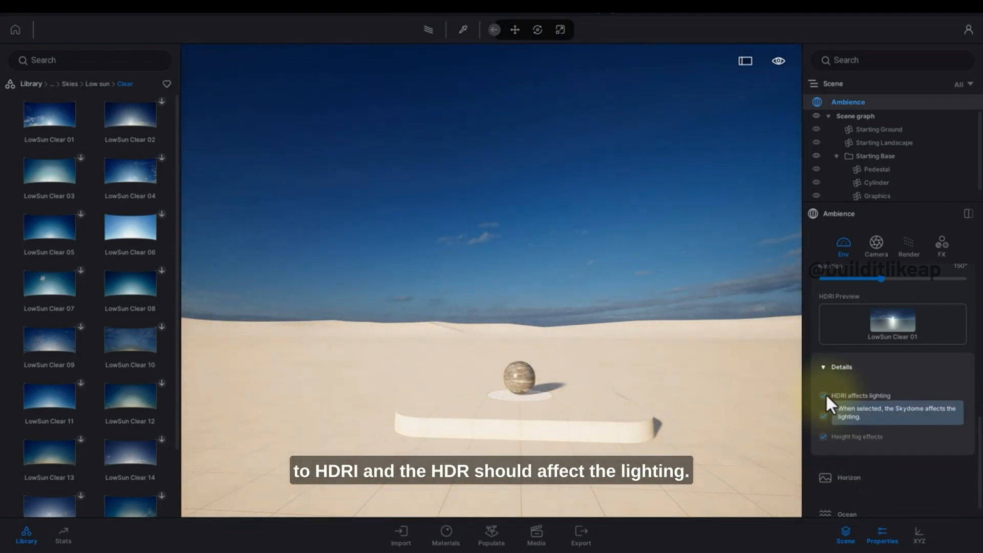
Set the HDRI environment's rotation to 353°
scroll(902, 409, up, 3)
scroll(896, 420, up, 2)
scroll(871, 418, down, 1)
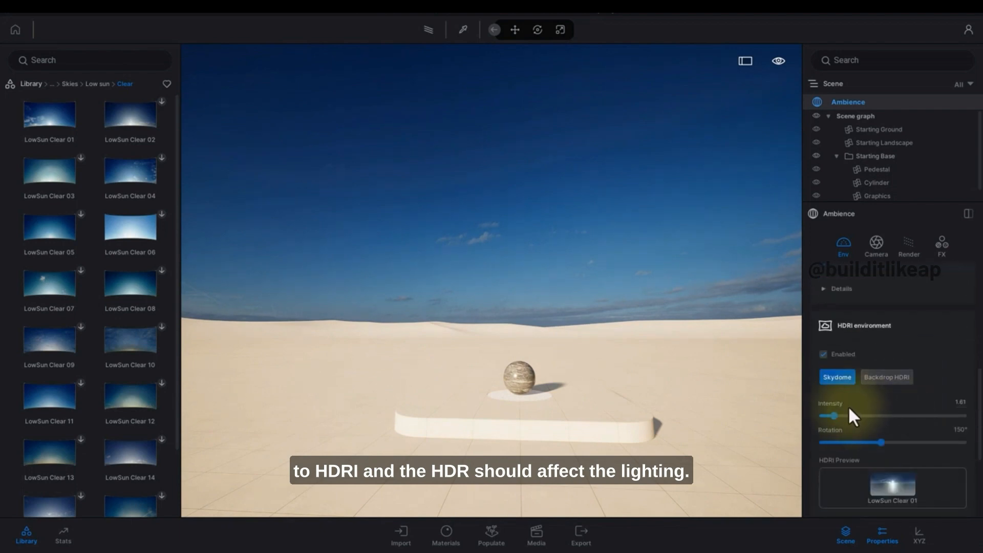
drag(874, 443, 961, 436)
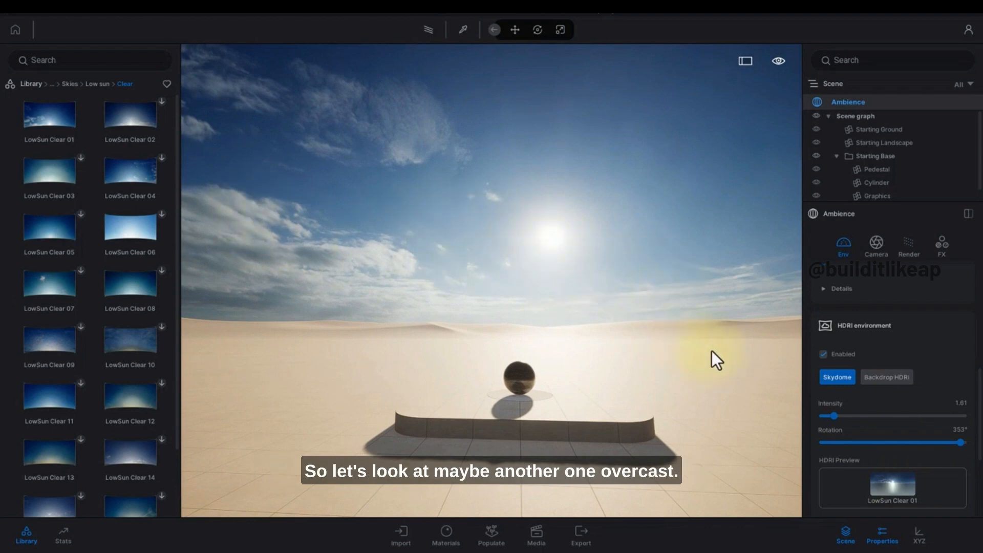
Replace the skydome HDRI with MoAf Overcast 01 from the morning and afternoon overcast skies
click(102, 85)
click(50, 178)
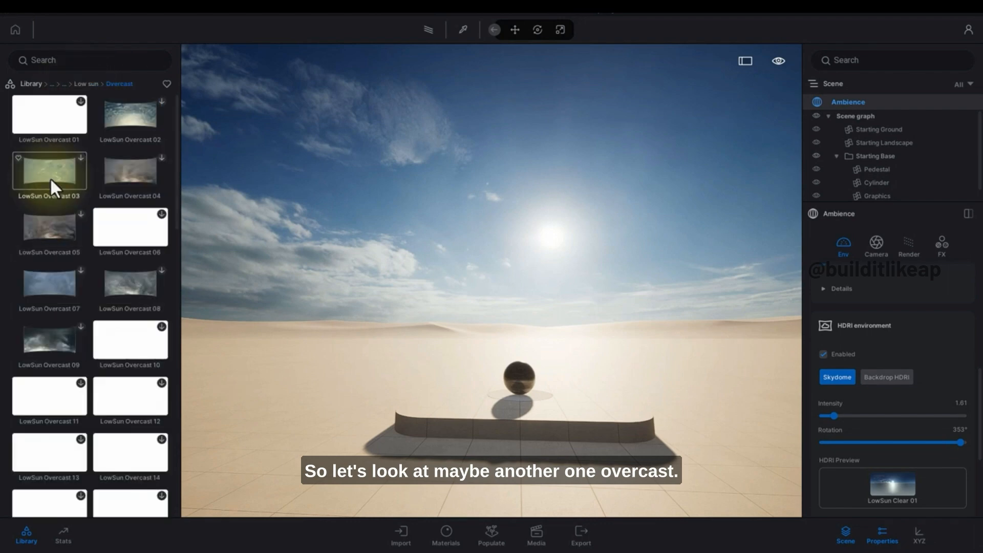
click(64, 85)
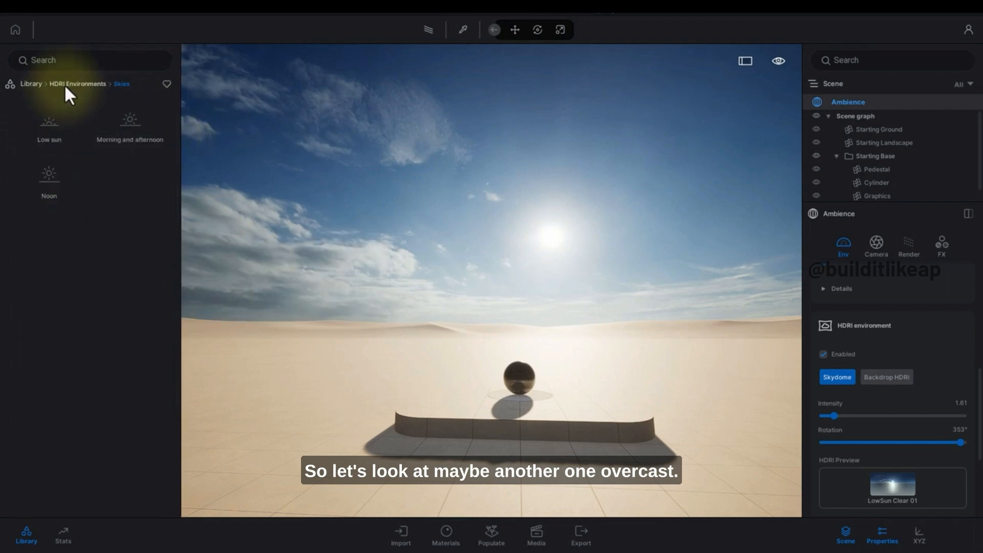
click(114, 140)
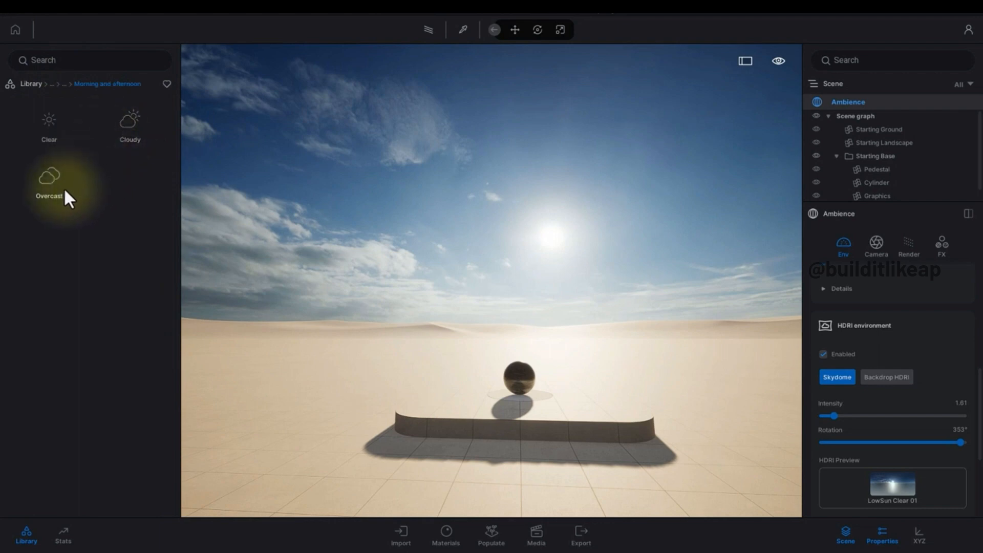
click(51, 179)
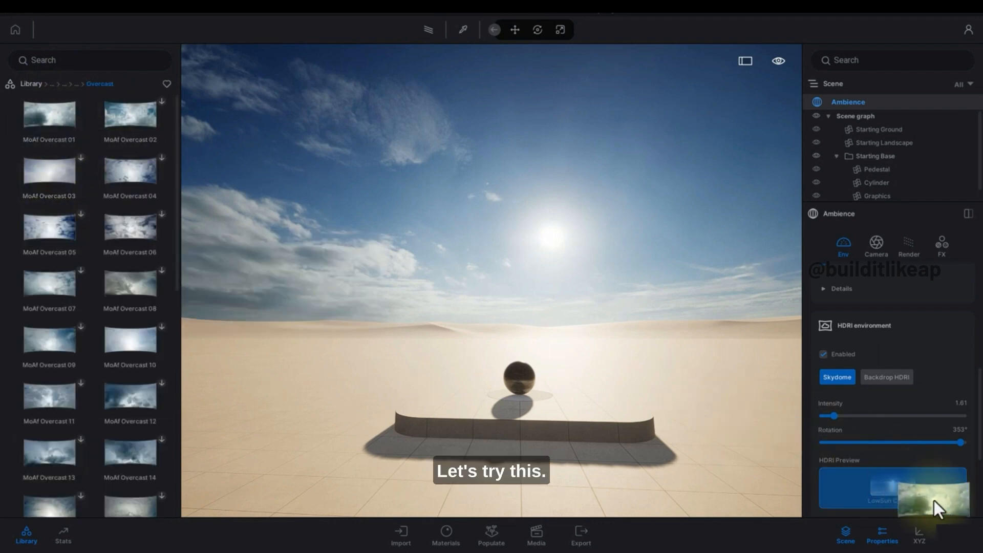
drag(933, 507, 558, 365)
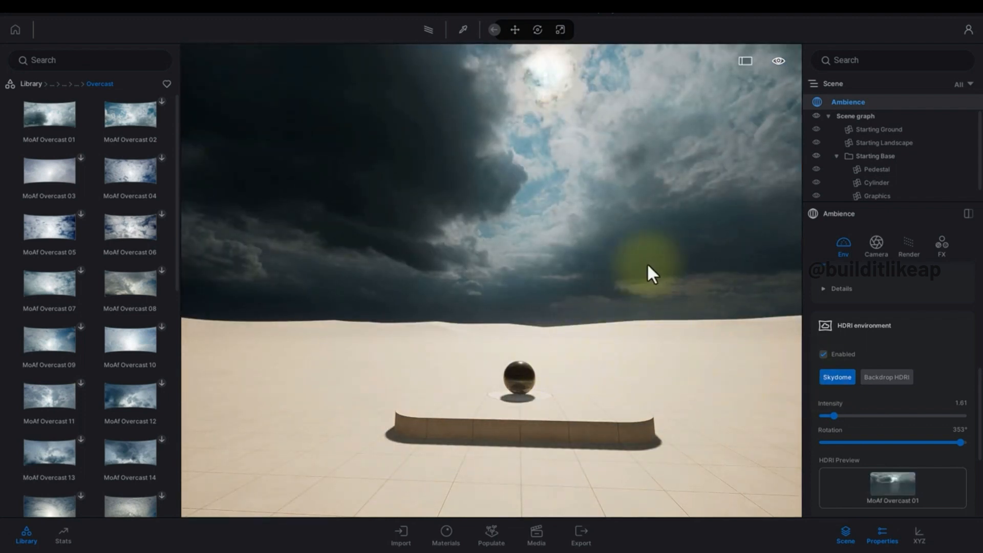
Examine the lighting on the sphere and pedestal under the overcast sky from several angles
drag(648, 266, 600, 279)
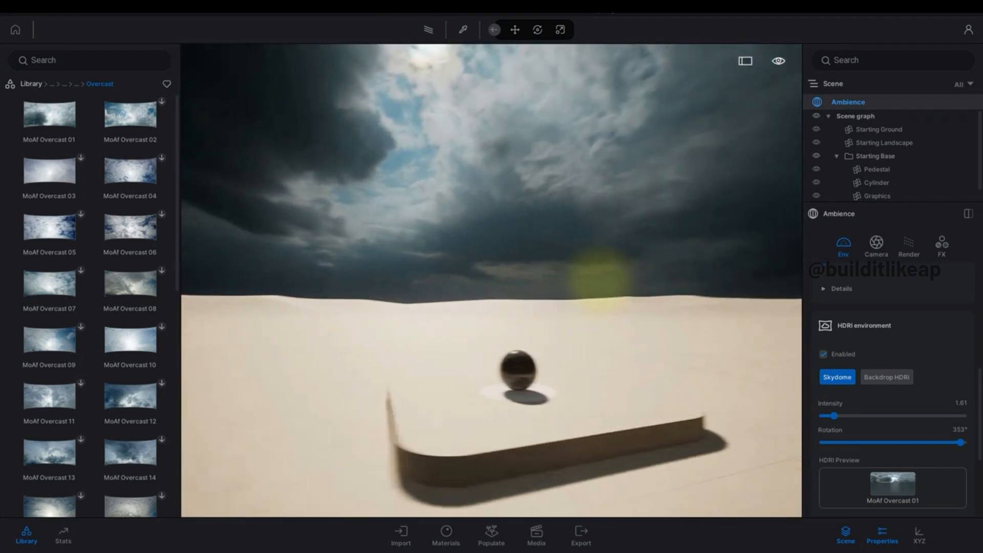
right_drag(600, 279, 611, 287)
key(a)
key(d)
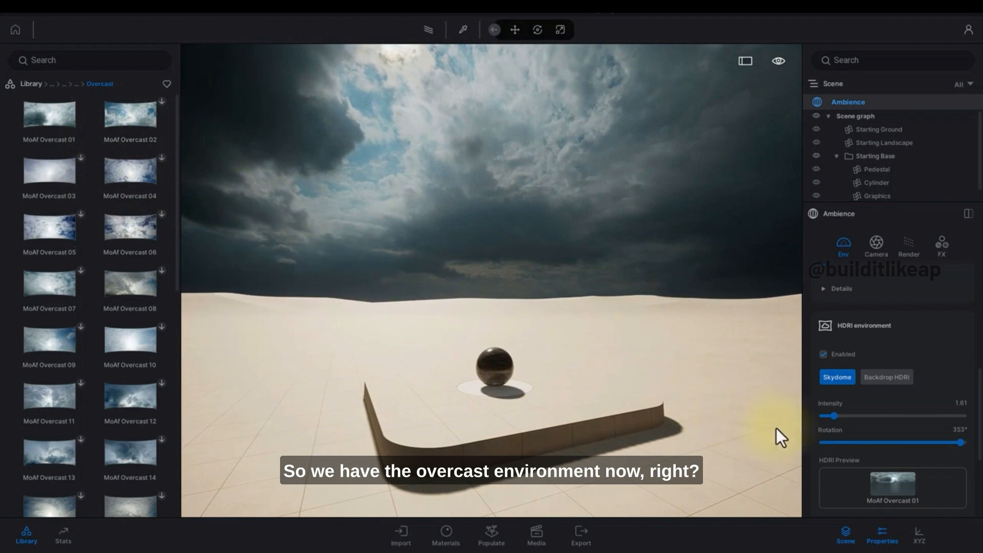
right_drag(777, 428, 755, 413)
key(d)
Turn off HDRI affects lighting for the overcast skydome to compare the scene's brightness, and turn it back on
scroll(924, 432, down, 2)
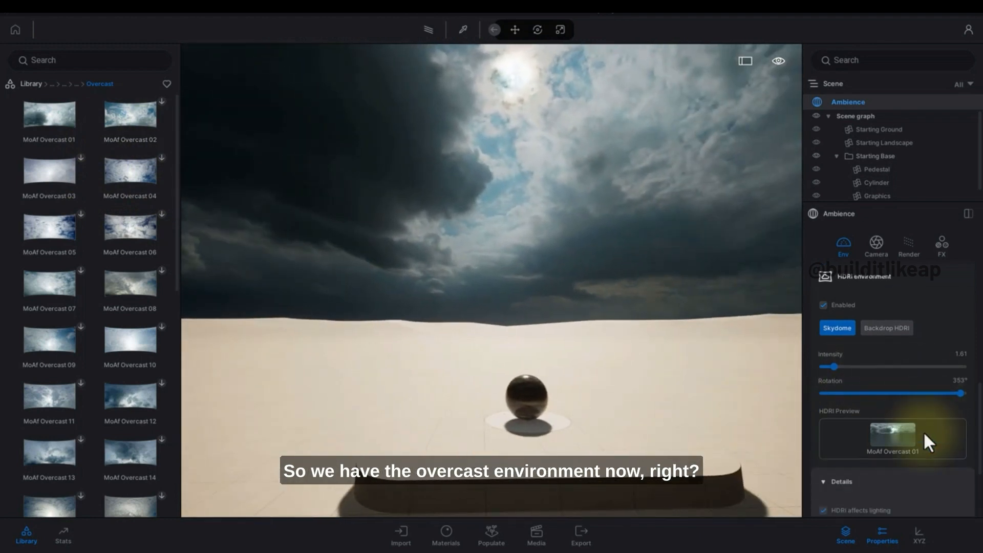
scroll(924, 431, down, 2)
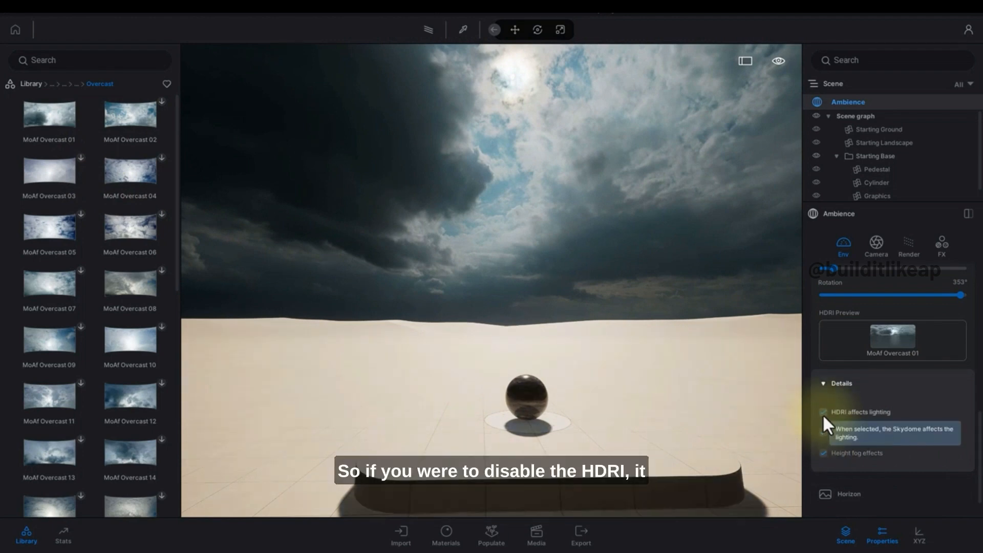
scroll(729, 408, down, 3)
right_drag(686, 398, 673, 398)
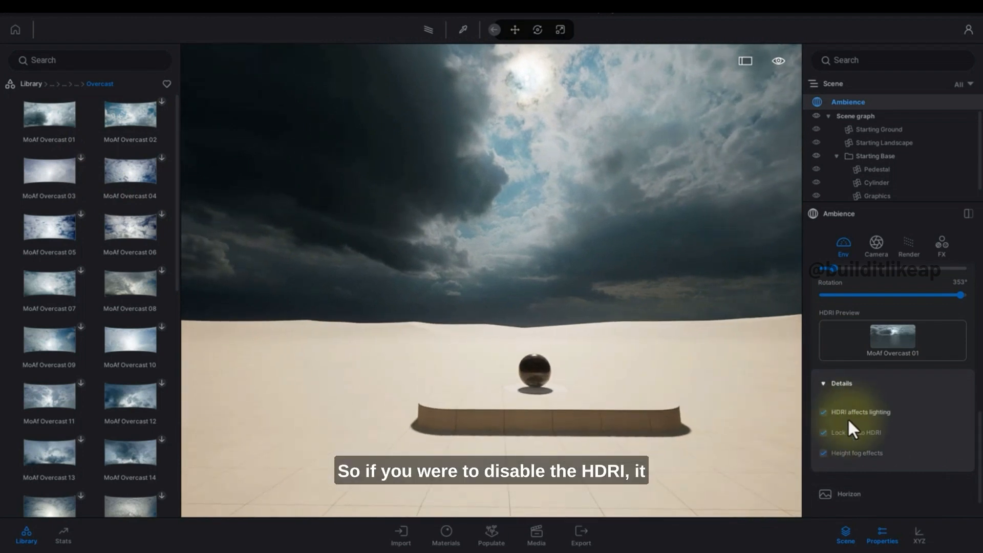
click(822, 413)
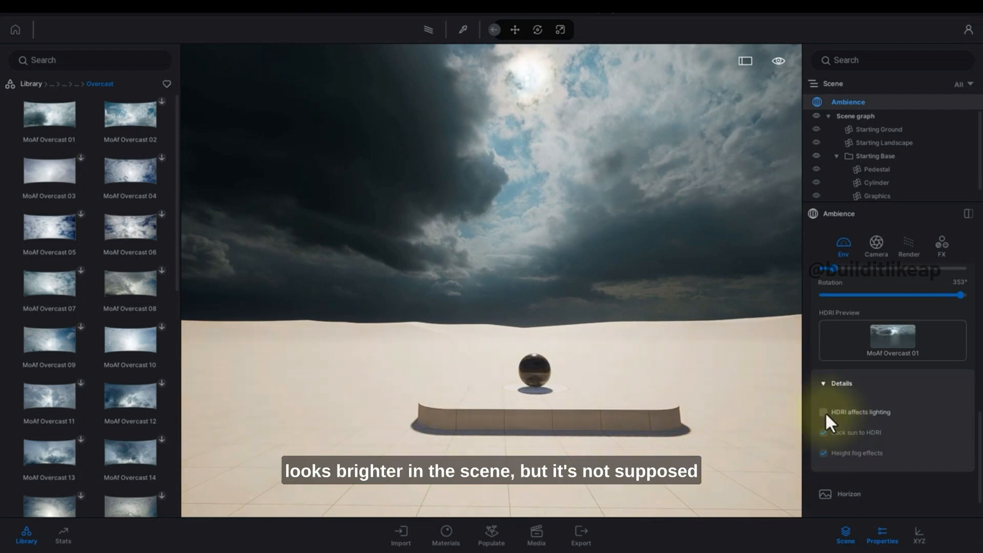
click(824, 412)
Switch the HDRI environment from Skydome to Backdrop HDRI and view the sphere on the pedestal up close
right_drag(526, 377, 812, 316)
scroll(925, 389, up, 3)
click(885, 399)
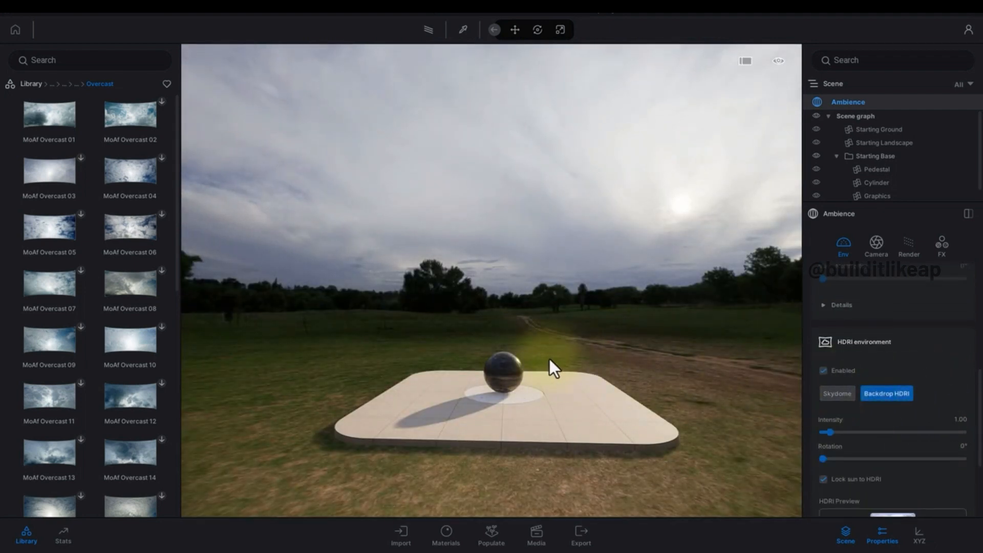
key(w)
mouse_move(571, 358)
right_down()
mouse_move(561, 360)
mouse_move(575, 356)
right_up()
key(a)
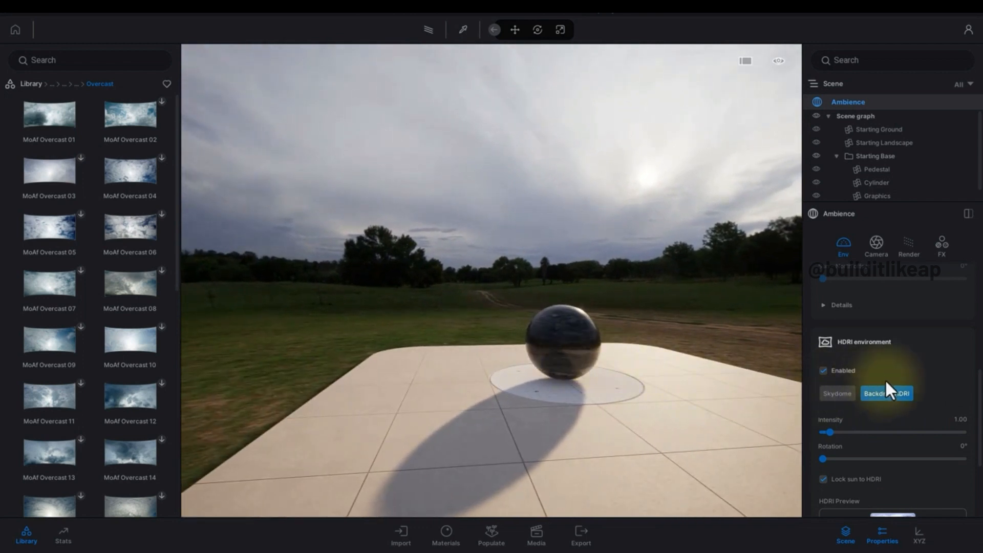
Set the backdrop HDRI's size to 500 m in its details and try adjusting its height offset
scroll(911, 377, down, 3)
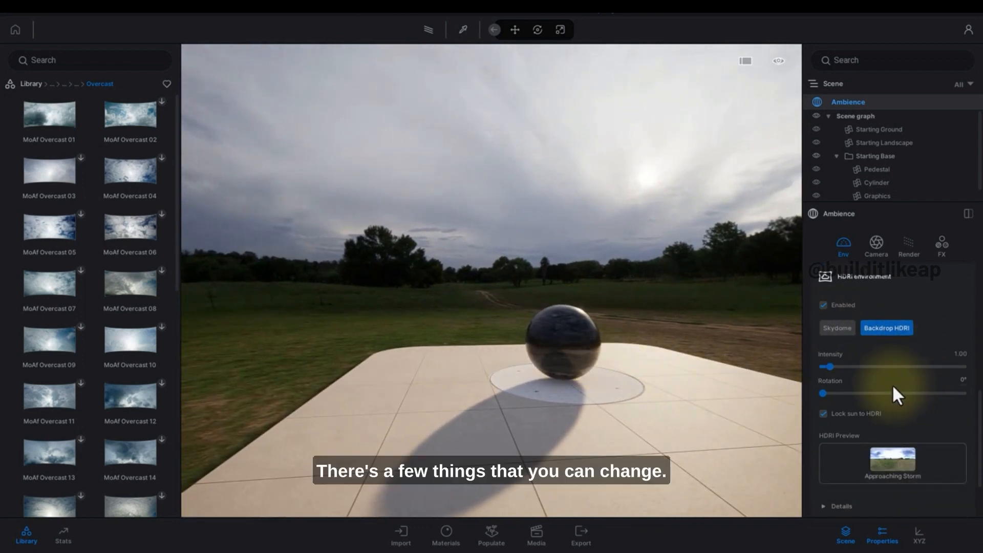
scroll(897, 394, down, 2)
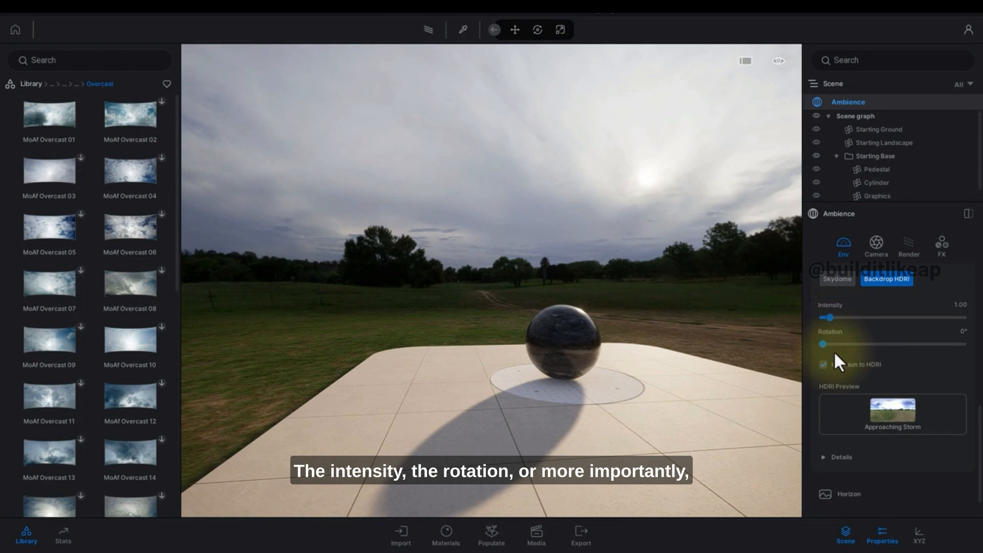
scroll(853, 389, down, 2)
click(828, 415)
scroll(837, 414, down, 5)
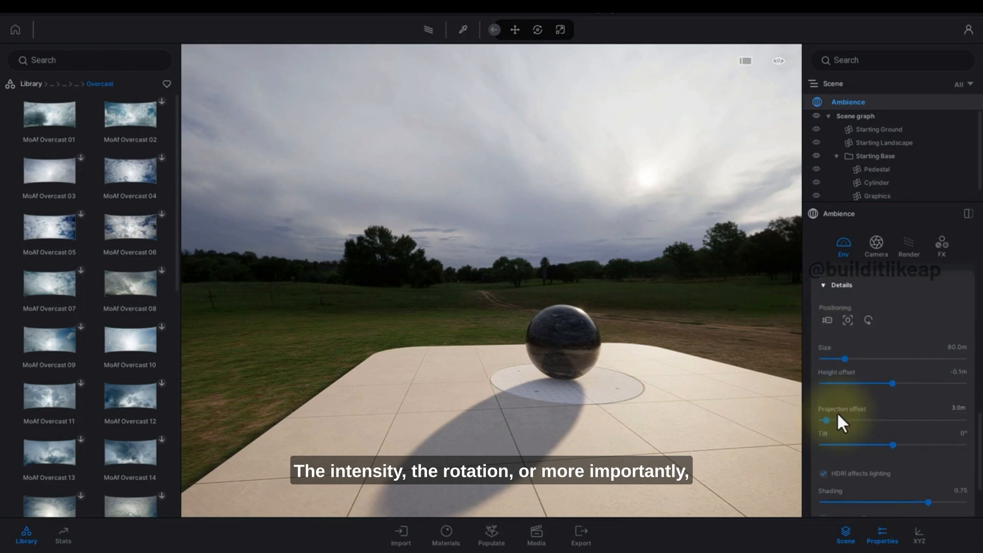
scroll(837, 412, down, 1)
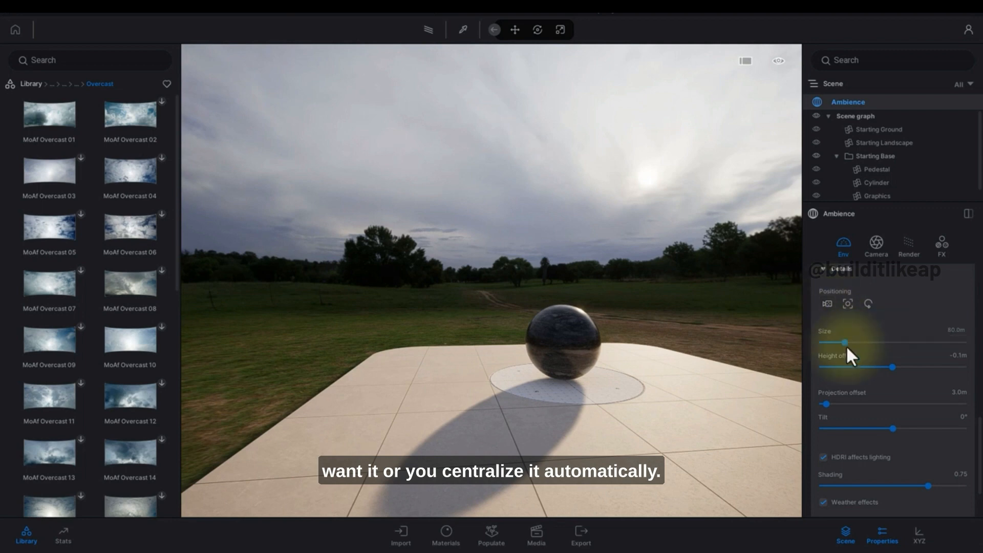
drag(844, 340, 975, 366)
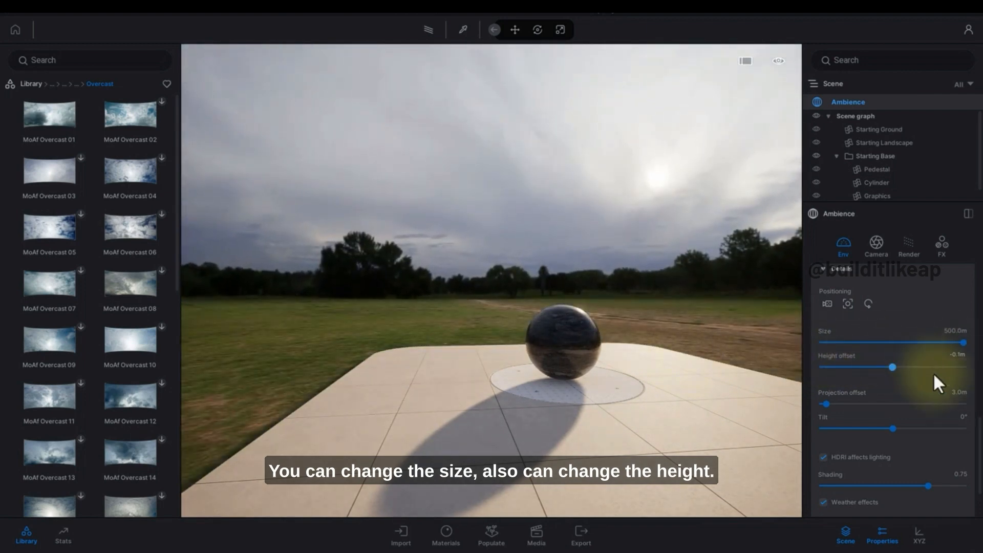
mouse_move(890, 367)
mouse_down()
mouse_move(861, 369)
mouse_move(976, 372)
mouse_move(845, 374)
mouse_move(885, 373)
mouse_up()
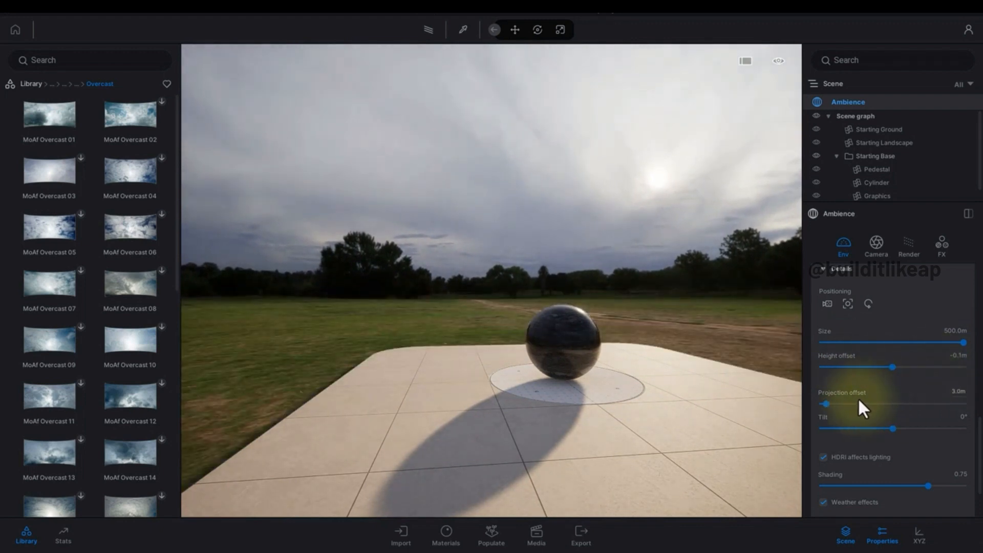
Try the backdrop HDRI's projection offset at 100 m and reduce it to 17.1 m
drag(828, 404, 965, 395)
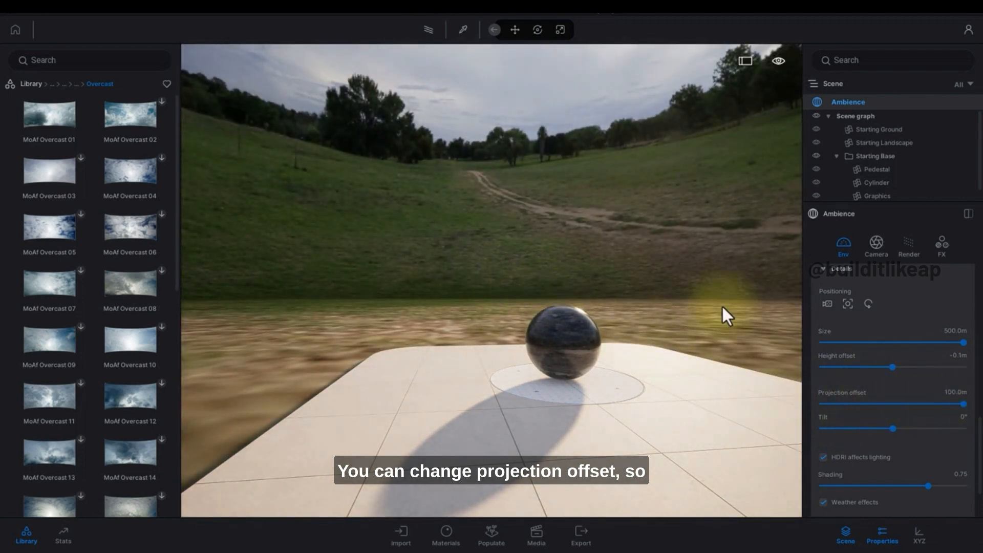
drag(960, 405, 847, 405)
right_drag(644, 303, 657, 362)
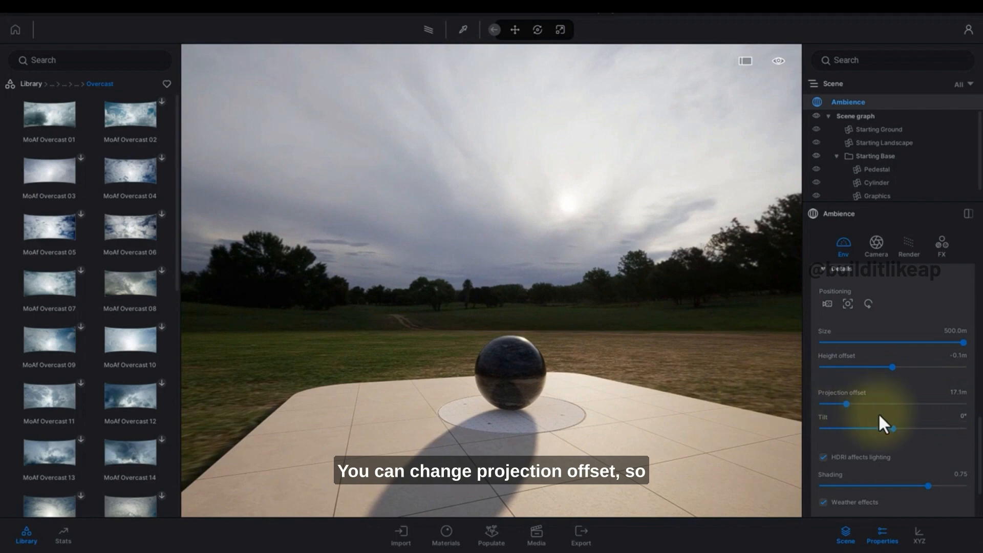
Try a 3° tilt on the backdrop HDRI and reset the tilt to 0°
mouse_move(891, 430)
mouse_down()
mouse_move(915, 431)
mouse_move(791, 417)
mouse_move(896, 419)
mouse_up()
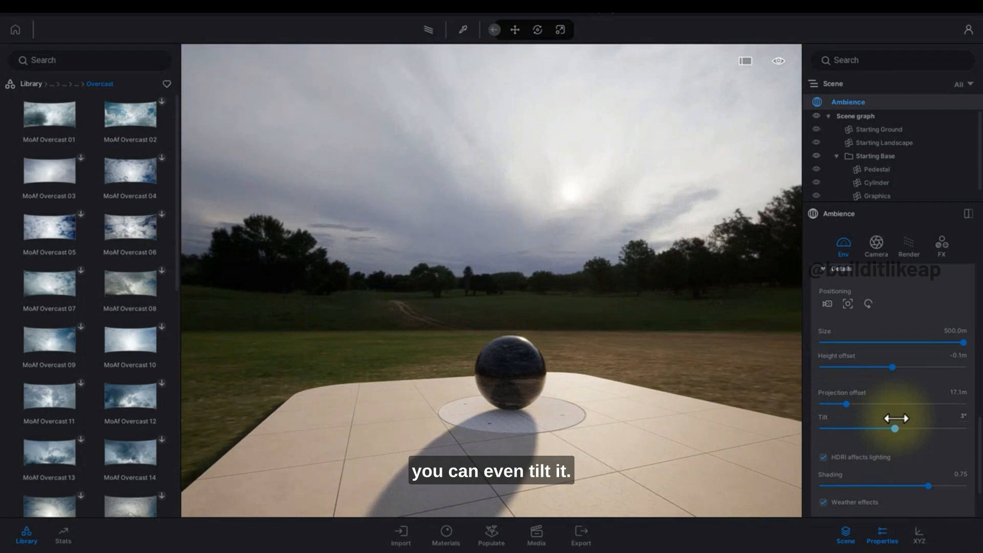
click(962, 418)
text(0)
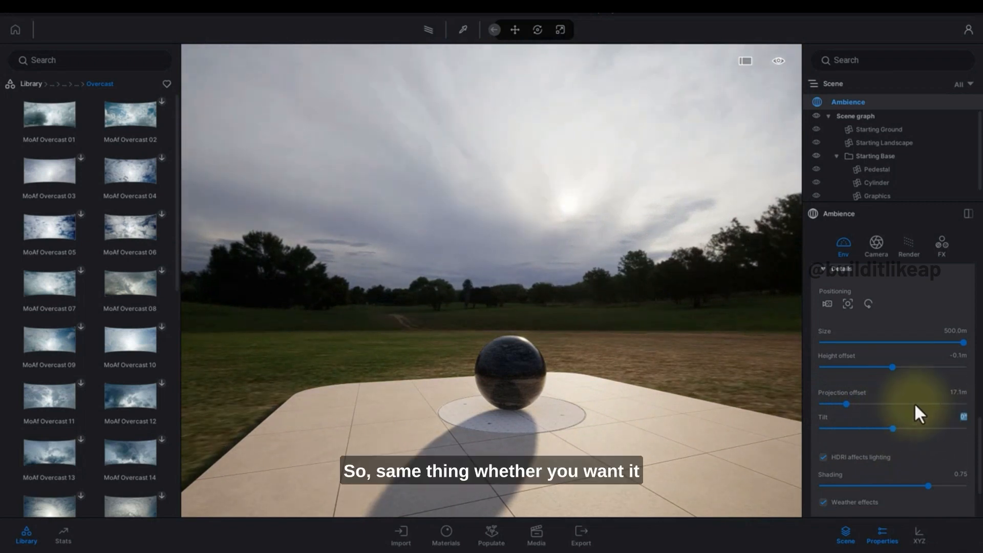
scroll(914, 403, down, 2)
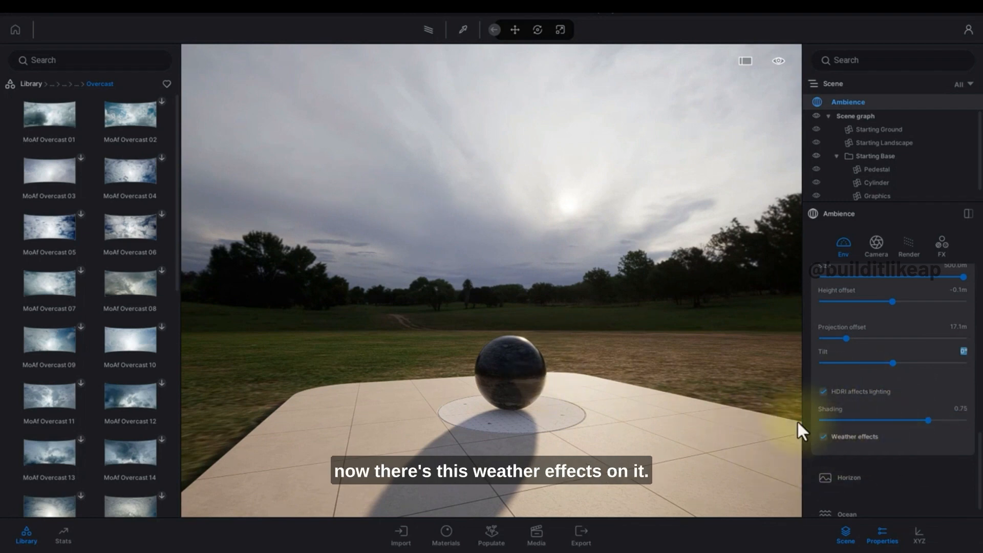
right_drag(403, 342, 467, 324)
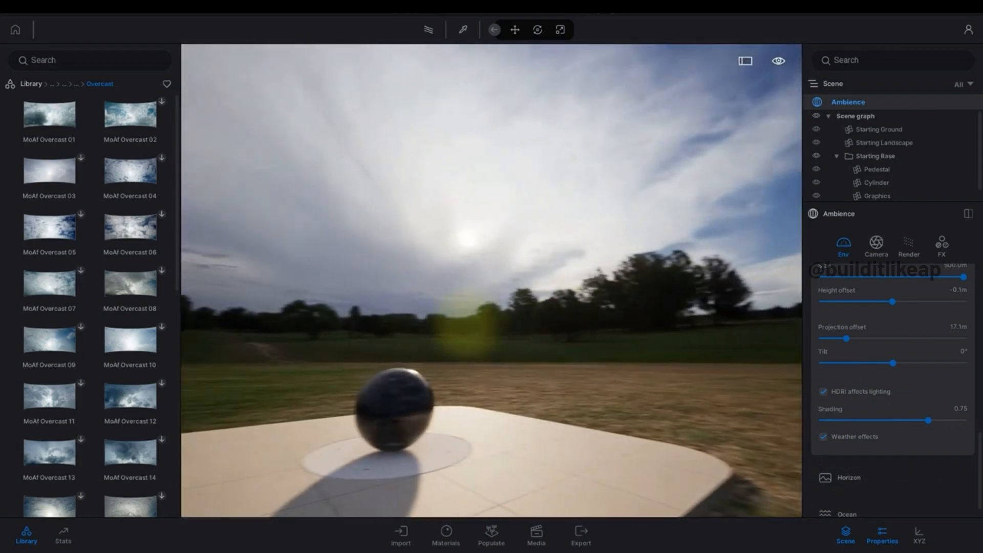
mouse_move(461, 329)
right_down()
mouse_move(468, 314)
mouse_move(467, 330)
right_up()
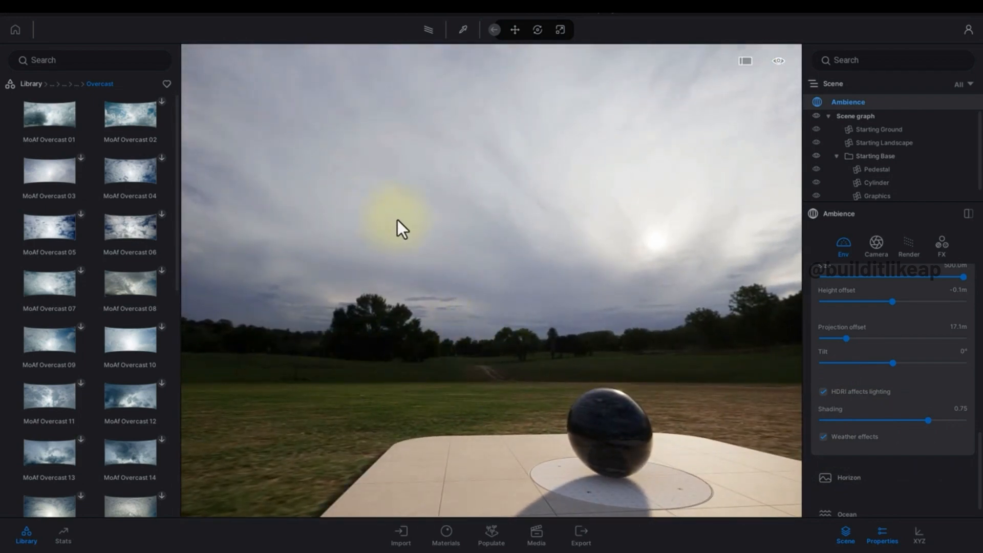
scroll(861, 389, up, 2)
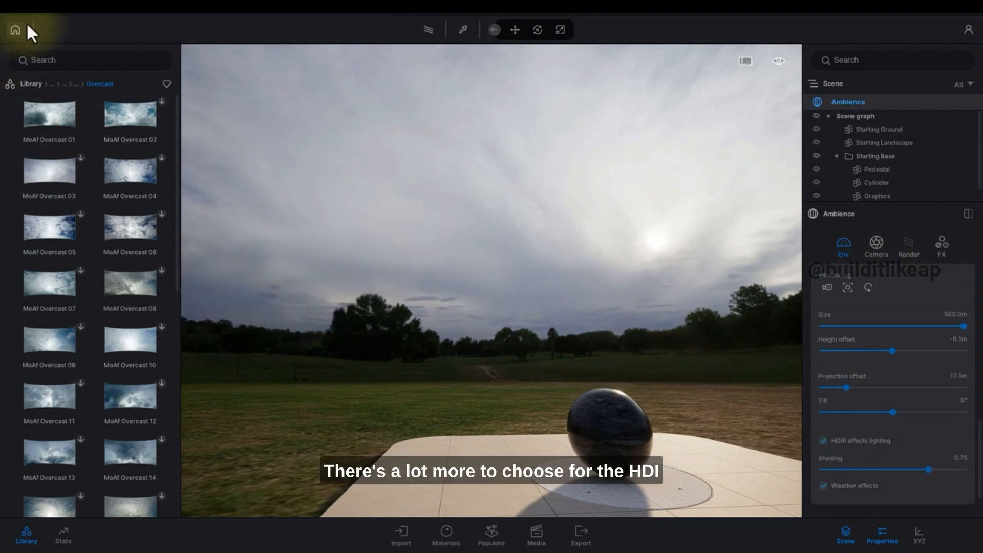
Browse the Indoor, Outdoor and Studio categories of the HDRI Environments library for available backdrops
click(75, 83)
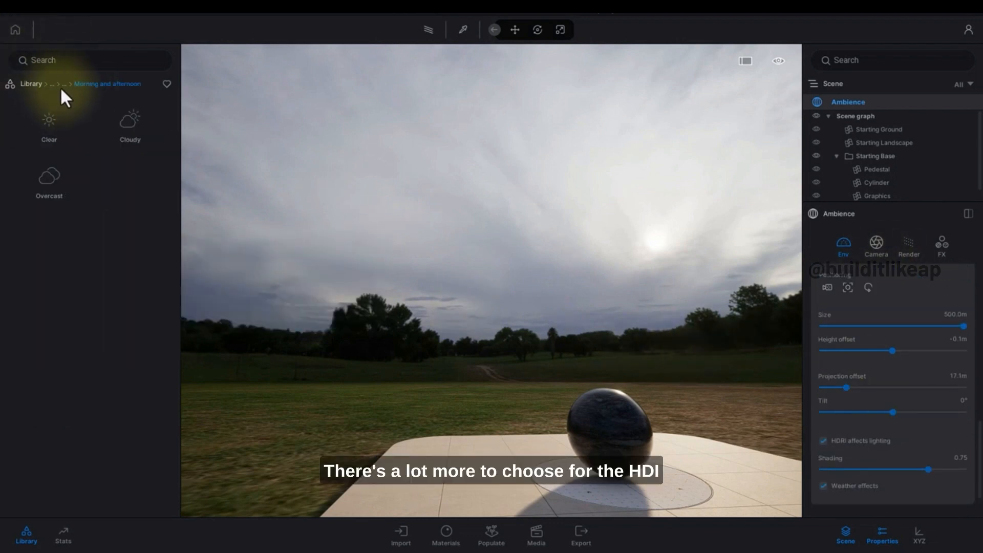
click(64, 84)
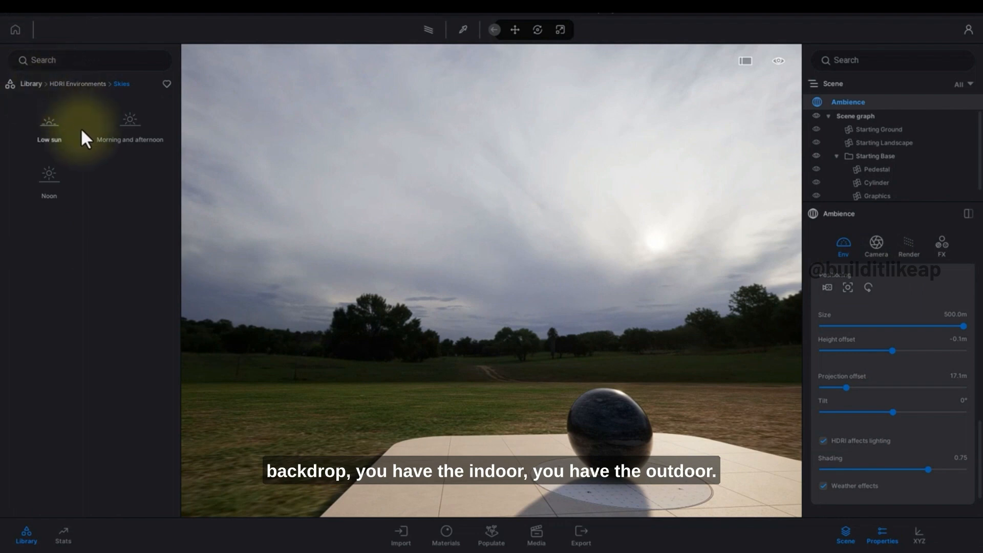
click(68, 84)
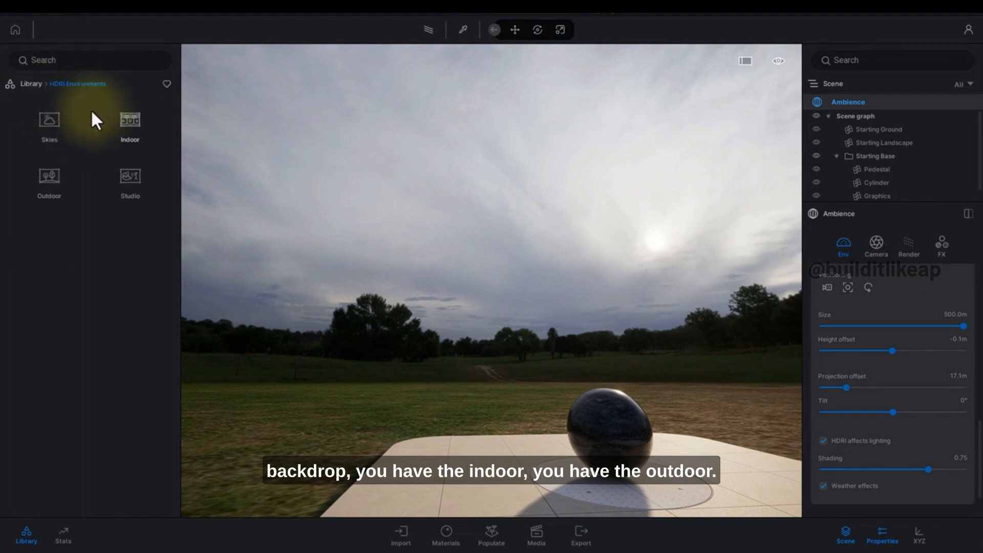
click(131, 124)
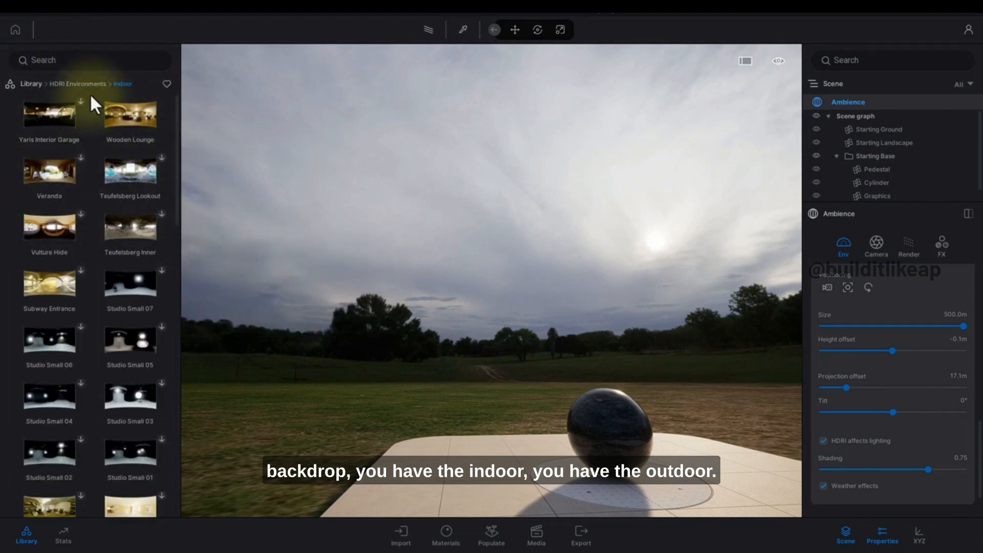
click(64, 85)
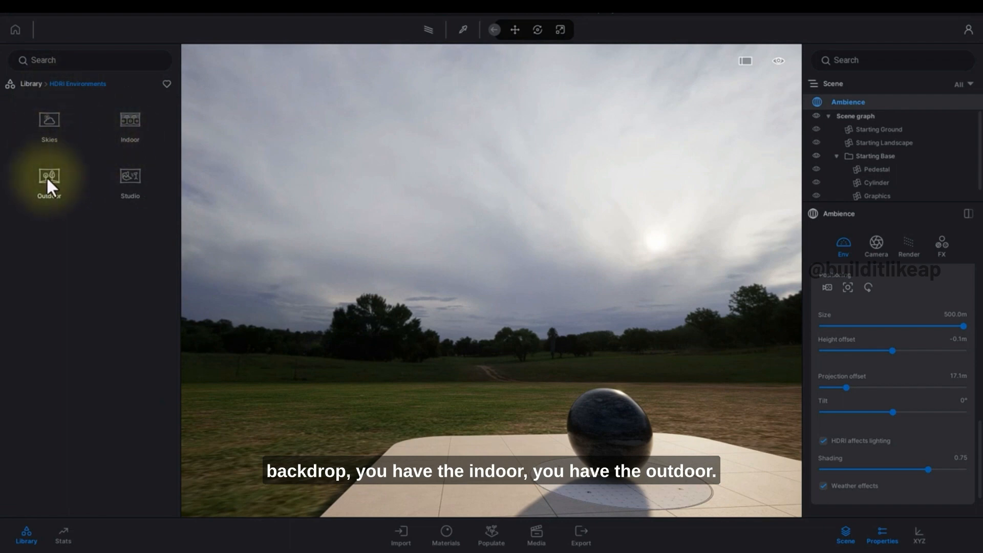
click(65, 174)
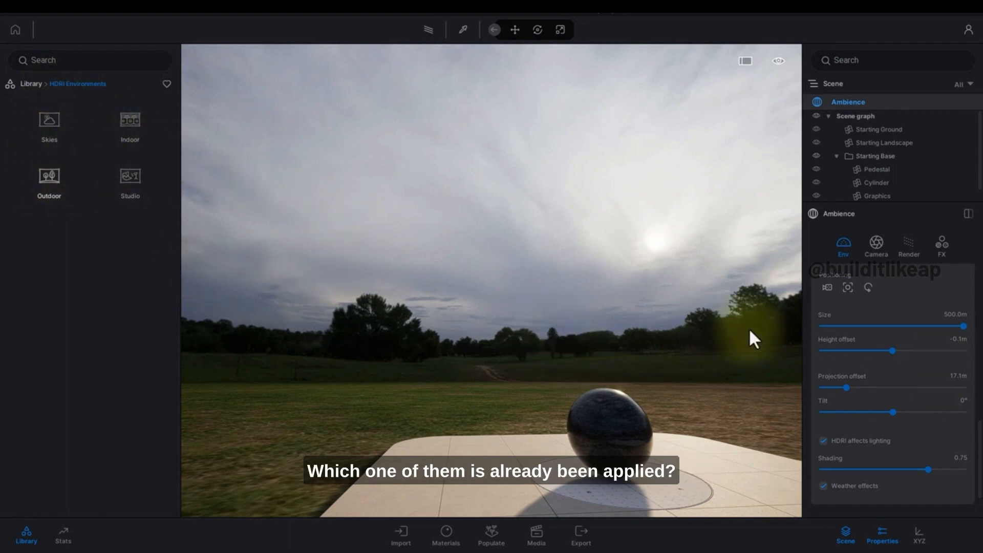
click(564, 375)
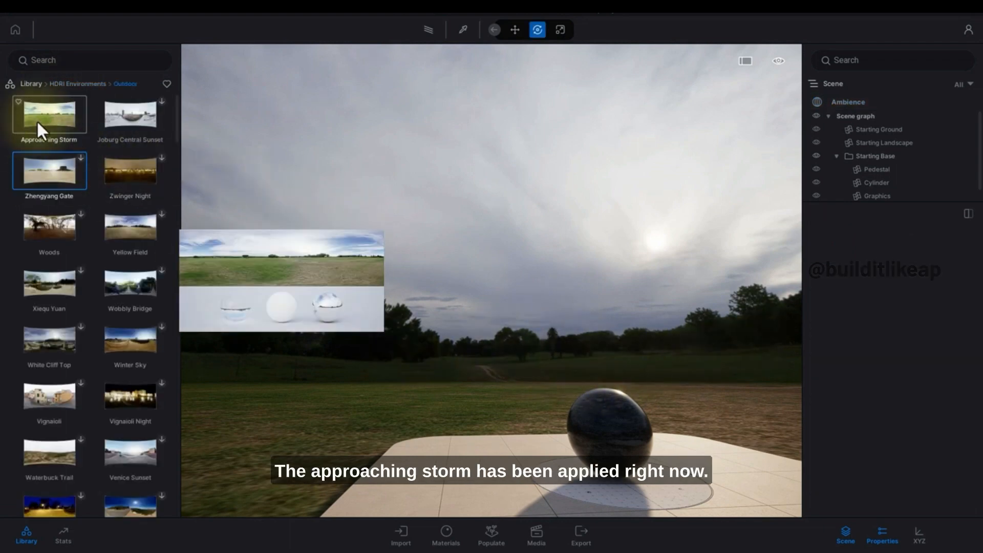
click(89, 85)
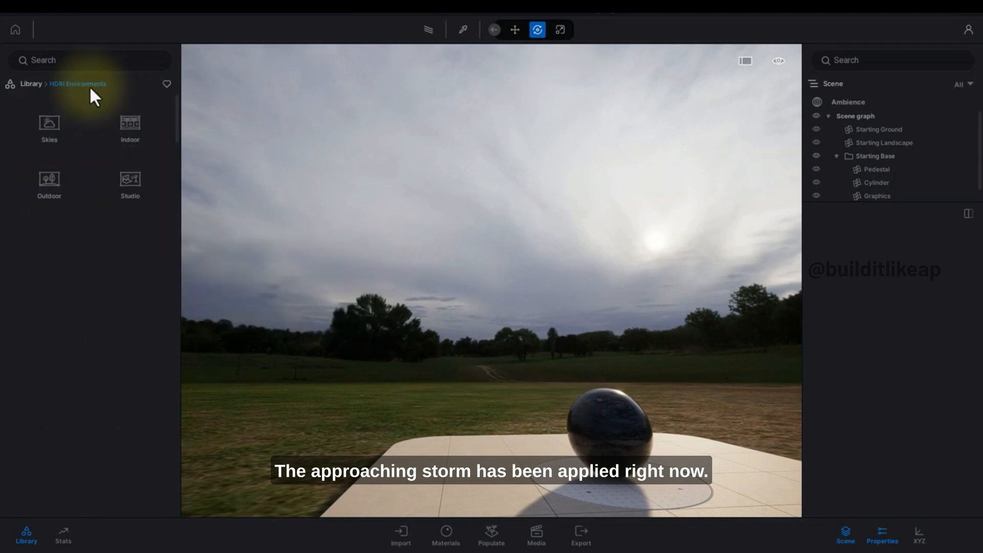
click(128, 192)
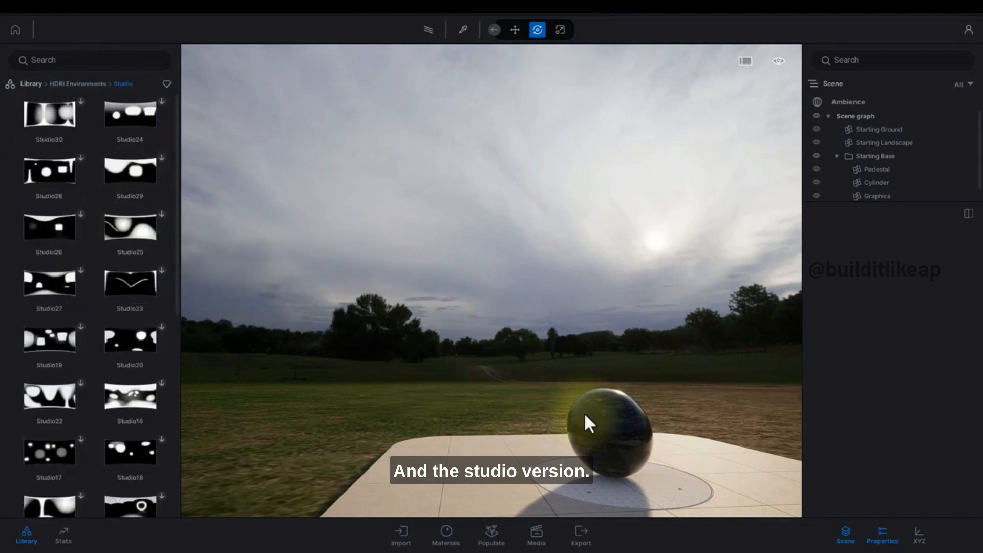